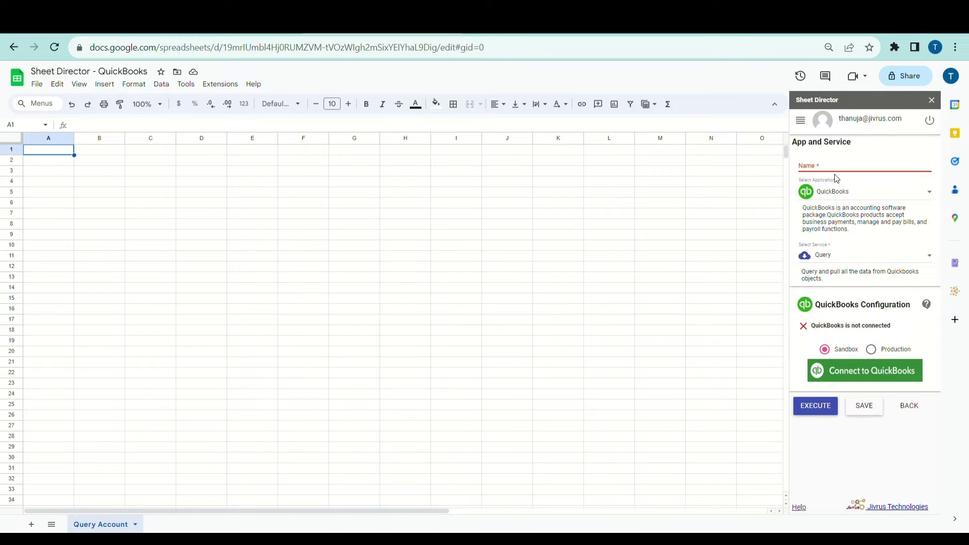
Name the new process "Get QuickBooks" and choose the Query service for the QuickBooks application.
left_click(833, 166)
type("Get QuickBooks")
left_click(846, 255)
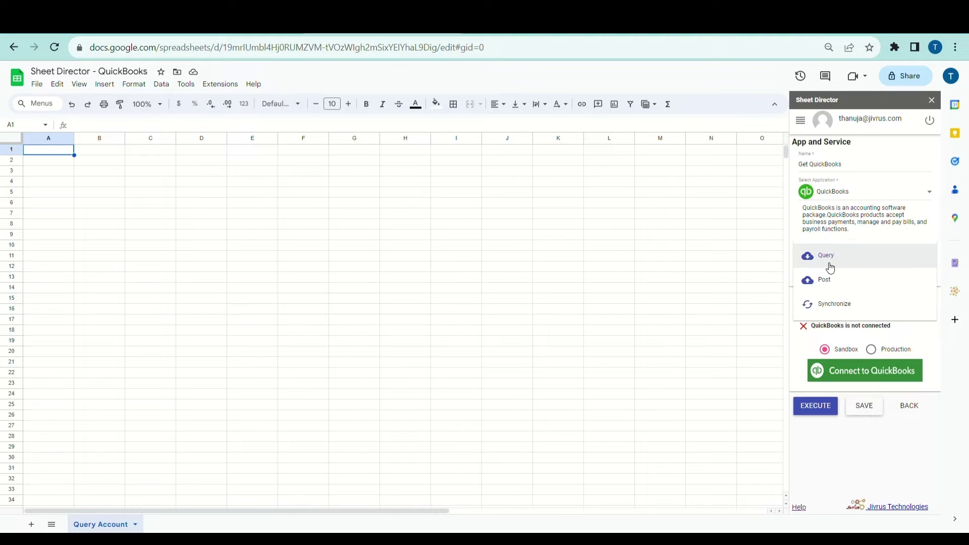
left_click(830, 263)
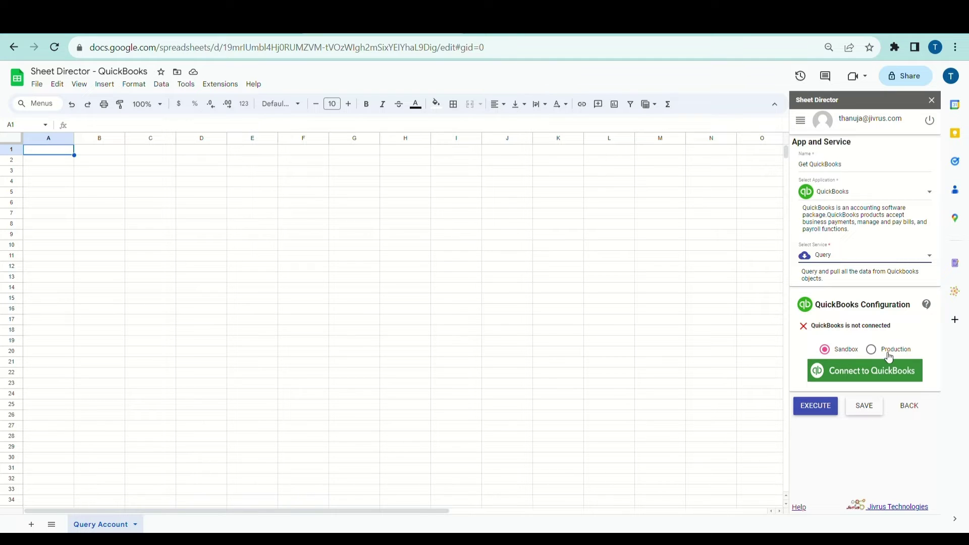
Connect to Sandbox Company_IN_2 in the QuickBooks sandbox, signing in to the Intuit account with the account password.
left_click(830, 354)
left_click(834, 376)
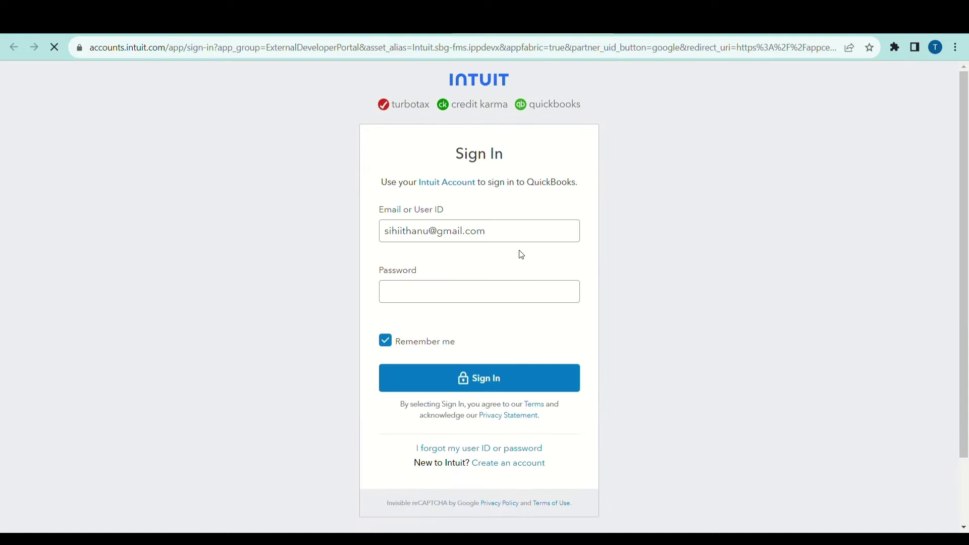
left_click(492, 240)
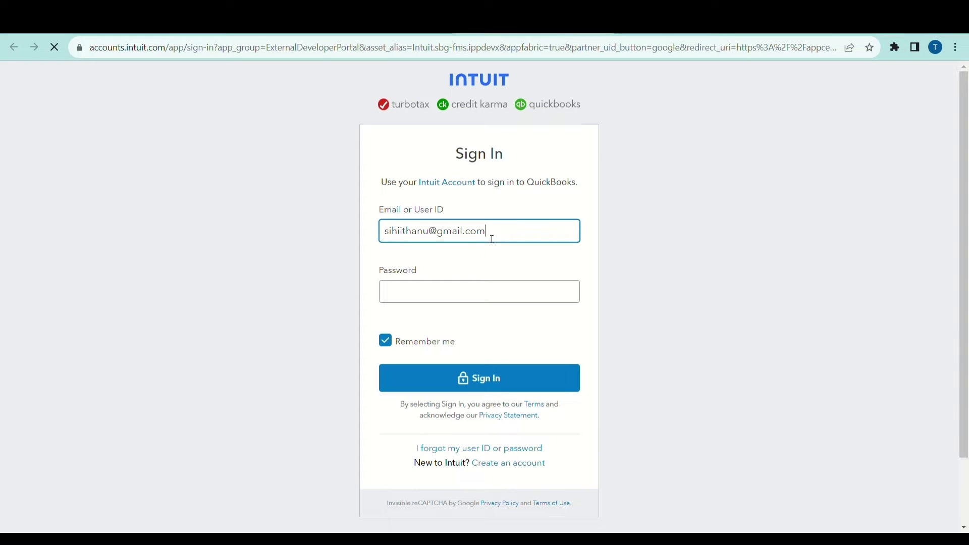
left_click(485, 288)
type("•••")
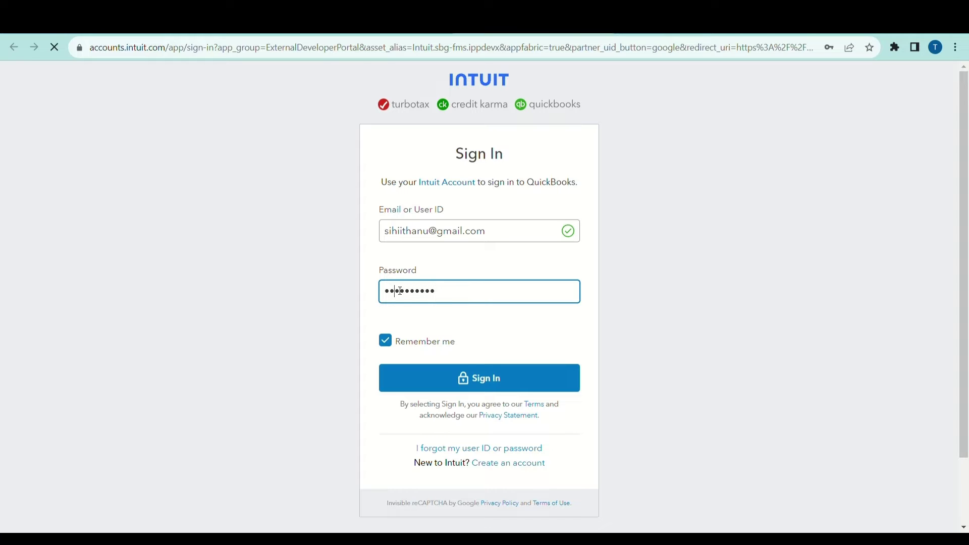
left_click(444, 376)
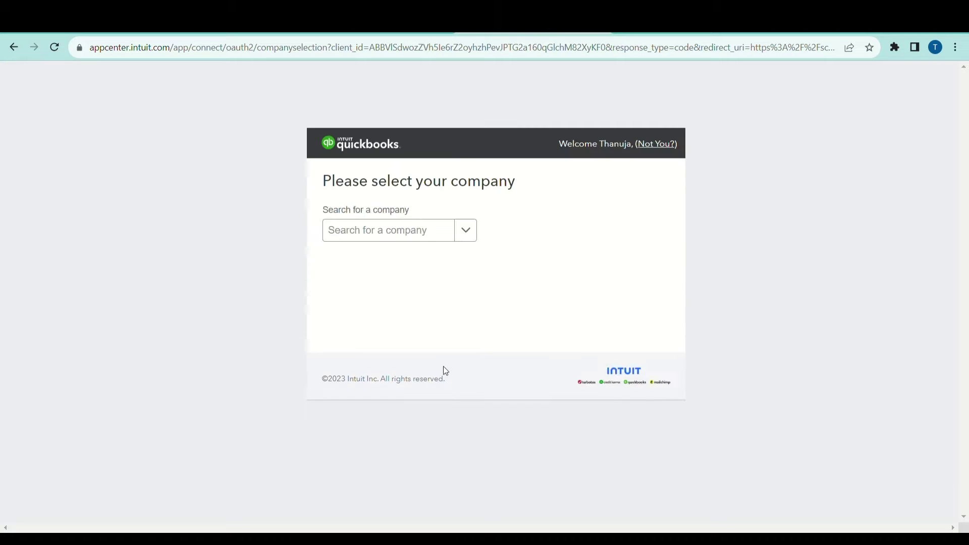
left_click(452, 267)
left_click(620, 359)
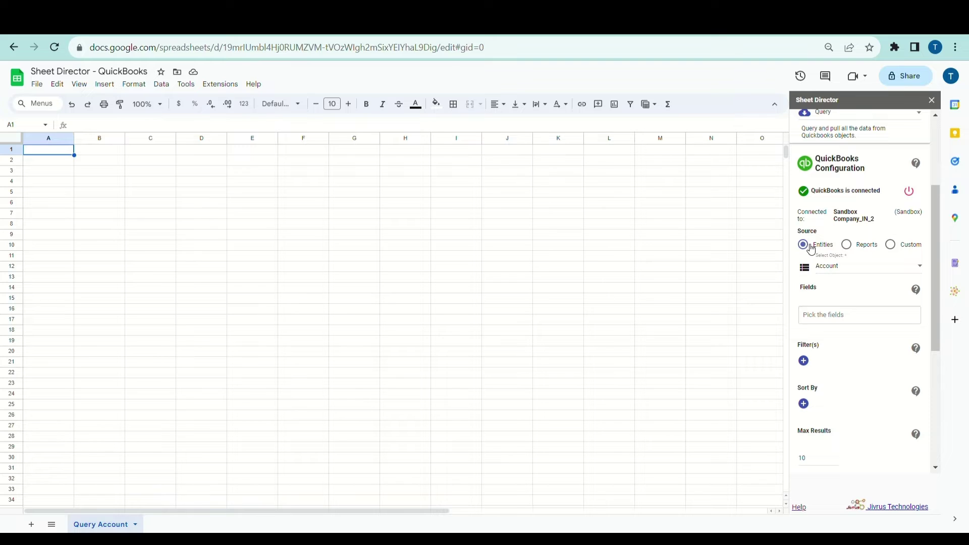
Try the Reports and Custom source types and return the source to Entities.
left_click(846, 245)
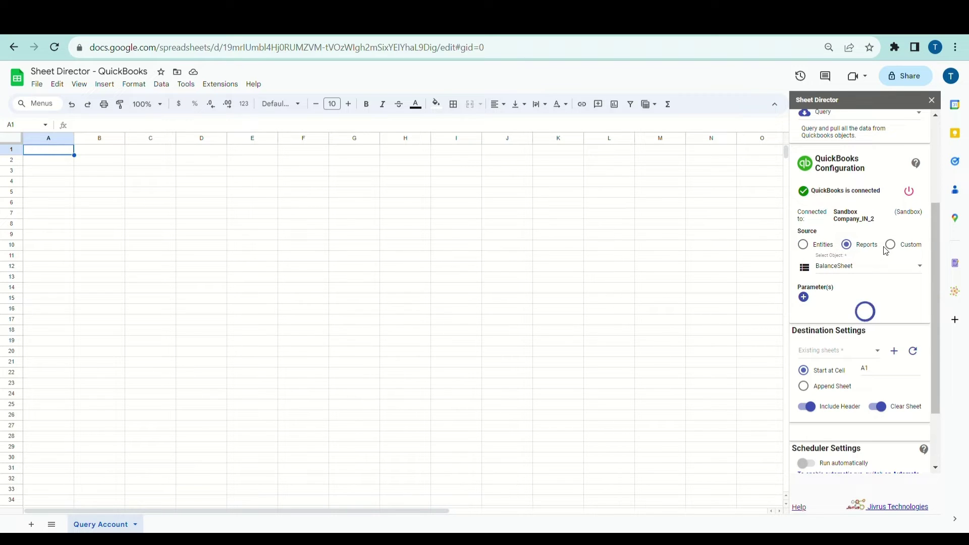
left_click(890, 244)
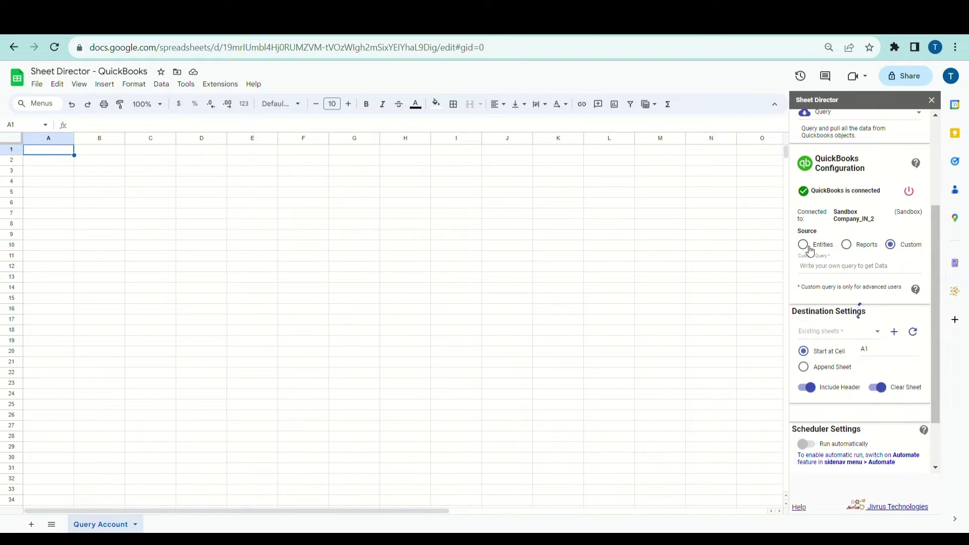
left_click(807, 247)
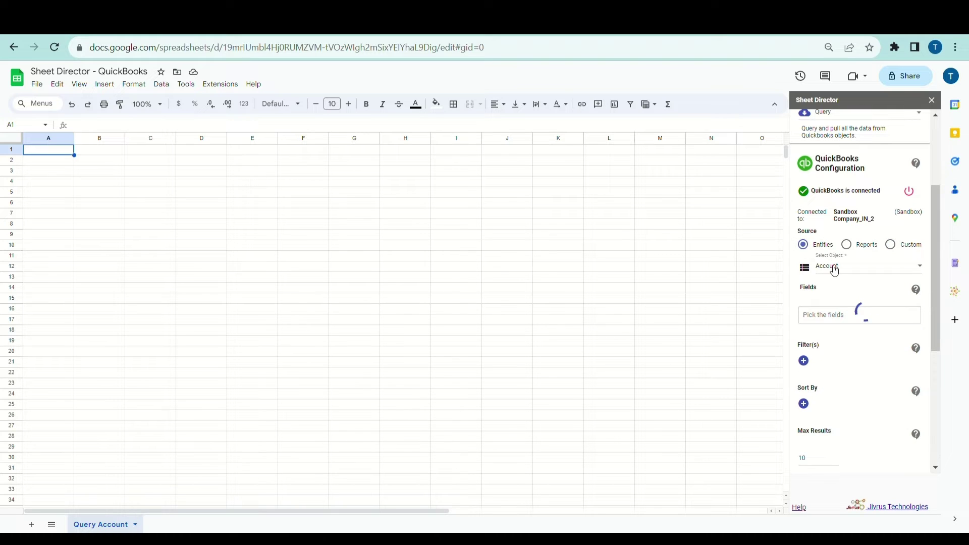
Look through the available QuickBooks entities and choose Account as the object to query.
left_click(833, 268)
scroll(846, 308, "down", 10)
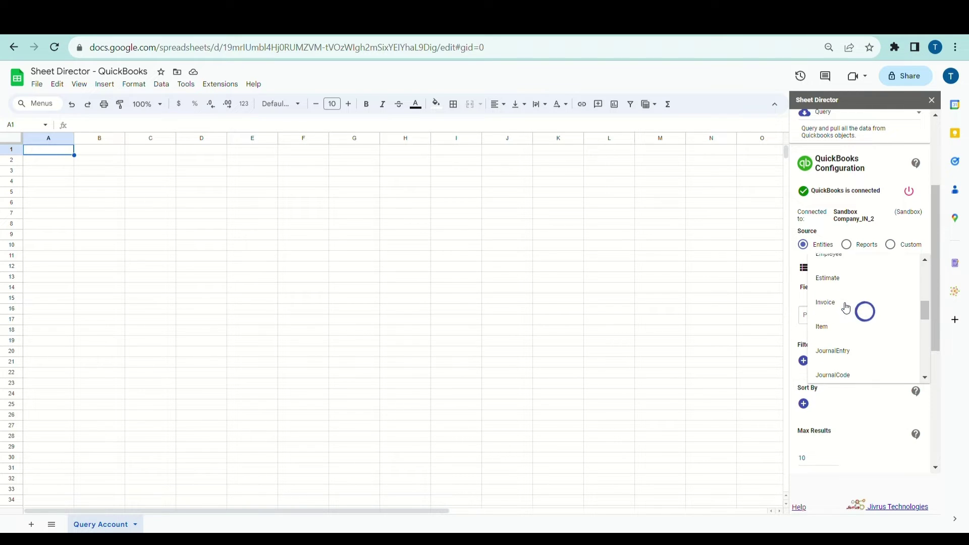
scroll(846, 308, "up", 10)
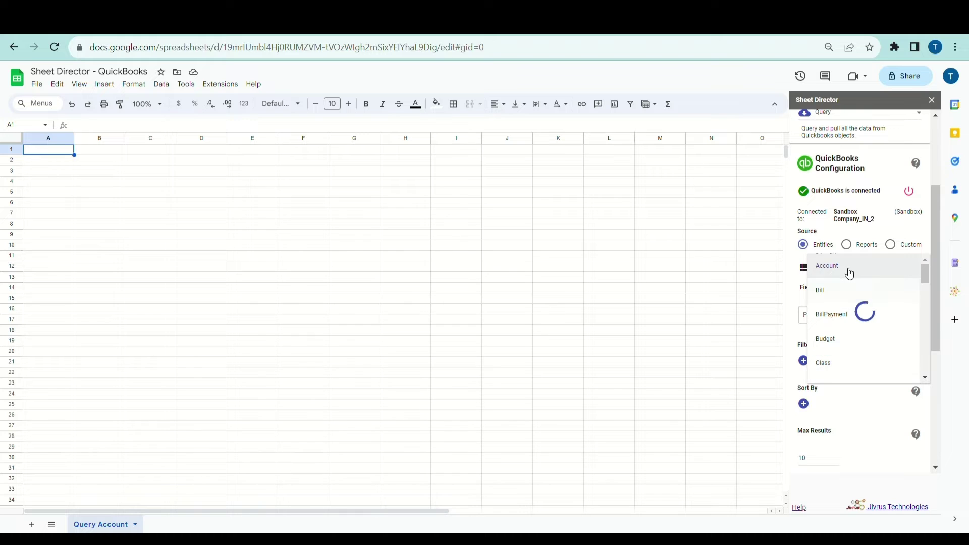
left_click(848, 272)
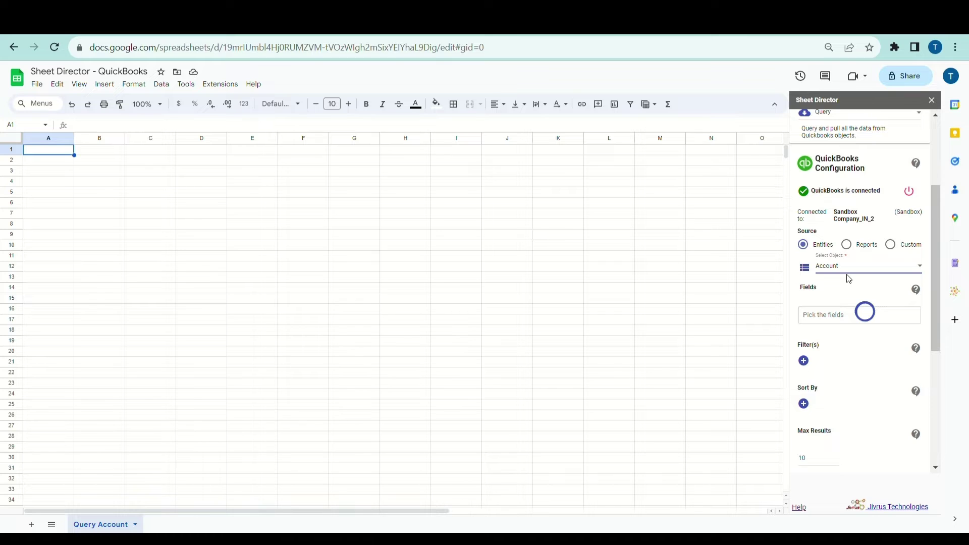
Add the Id, Name, SyncToken, AcctNum and SubAccount fields to the Account query.
scroll(848, 278, "down", 1)
left_click(856, 269)
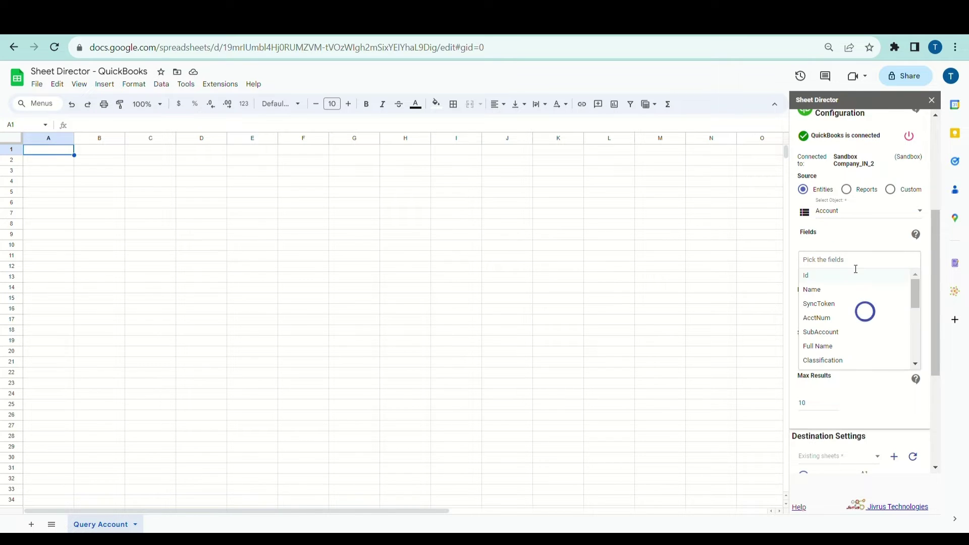
left_click(850, 275)
left_click(849, 275)
left_click(850, 275)
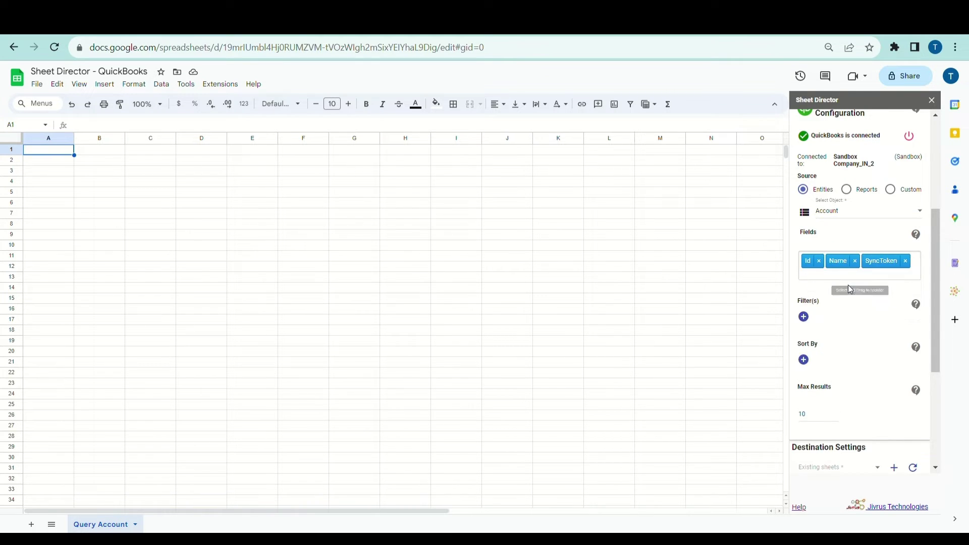
left_click(848, 277)
left_click(849, 284)
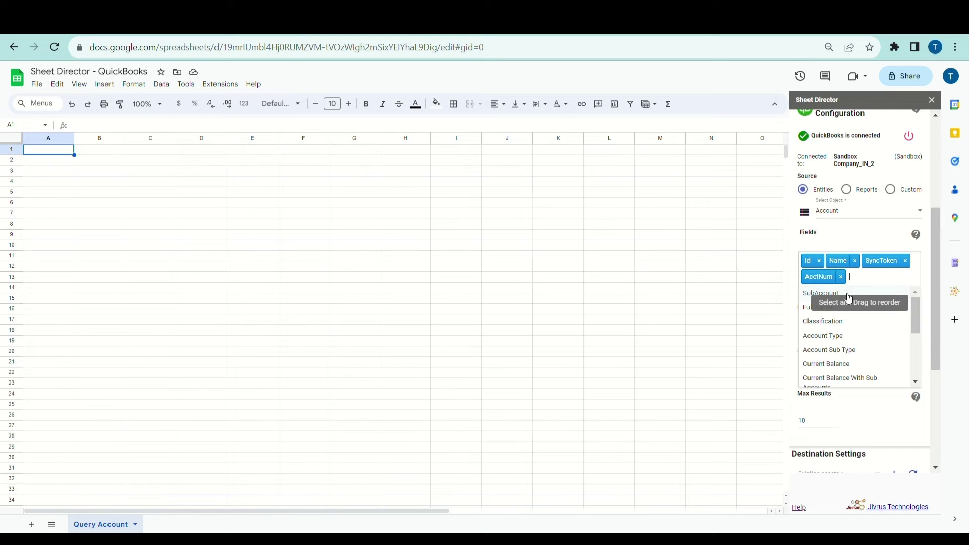
left_click(848, 296)
Add the Account Type, Full Name, Classification, Currency Name and Currency fields to the query.
left_click(848, 321)
left_click(848, 321)
left_click(848, 321)
left_click(867, 397)
left_click(867, 398)
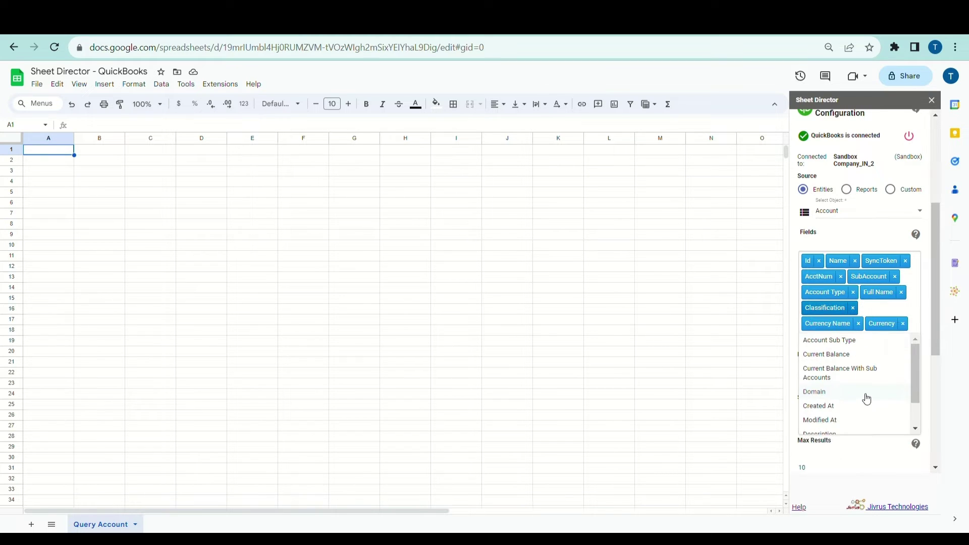
Add the Domain, Current Balance With Sub Accounts, Current Balance and Account Sub Type fields to the query.
left_click(867, 397)
left_click(866, 397)
left_click(865, 396)
left_click(866, 398)
scroll(863, 246, "down", 1)
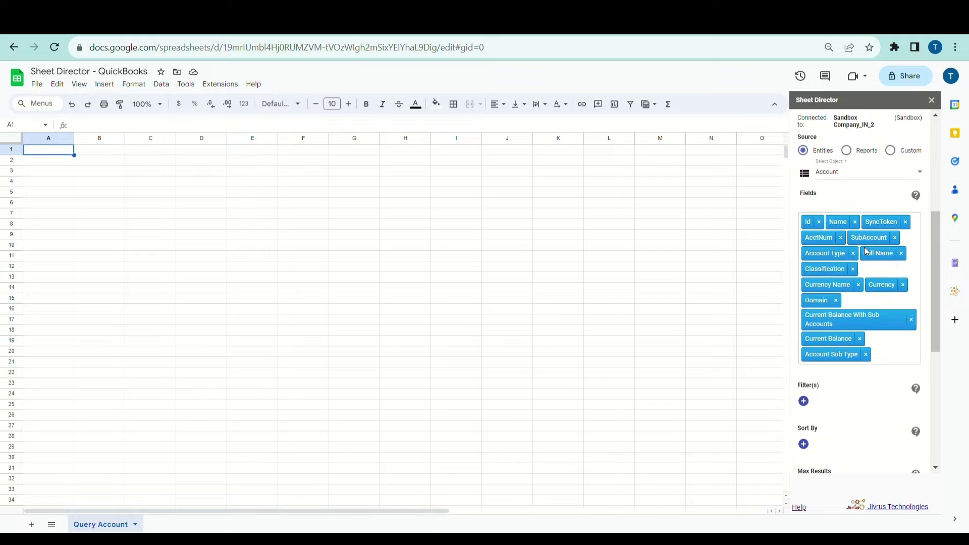
Set the query's Max Results limit to 20.
scroll(865, 249, "down", 4)
double_click(814, 290)
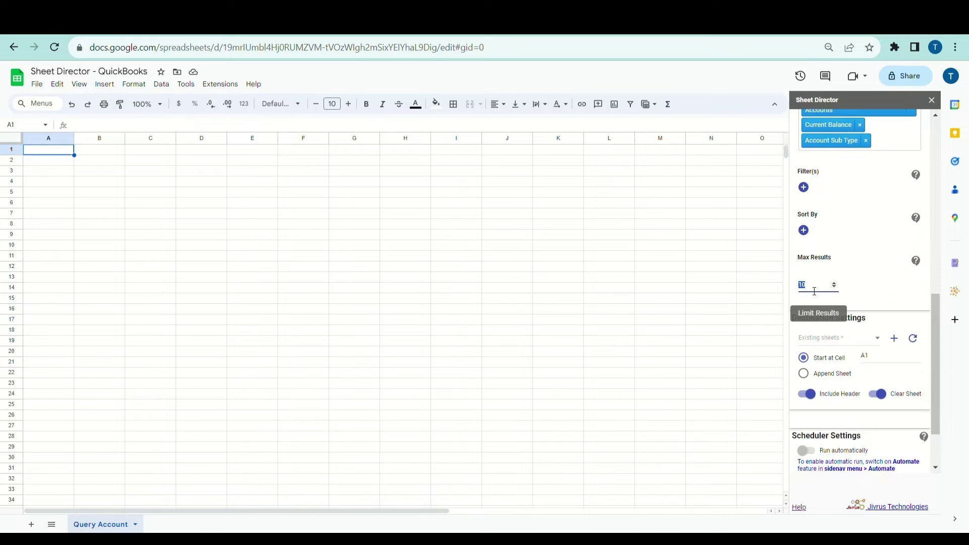
scroll(814, 291, "down", 3)
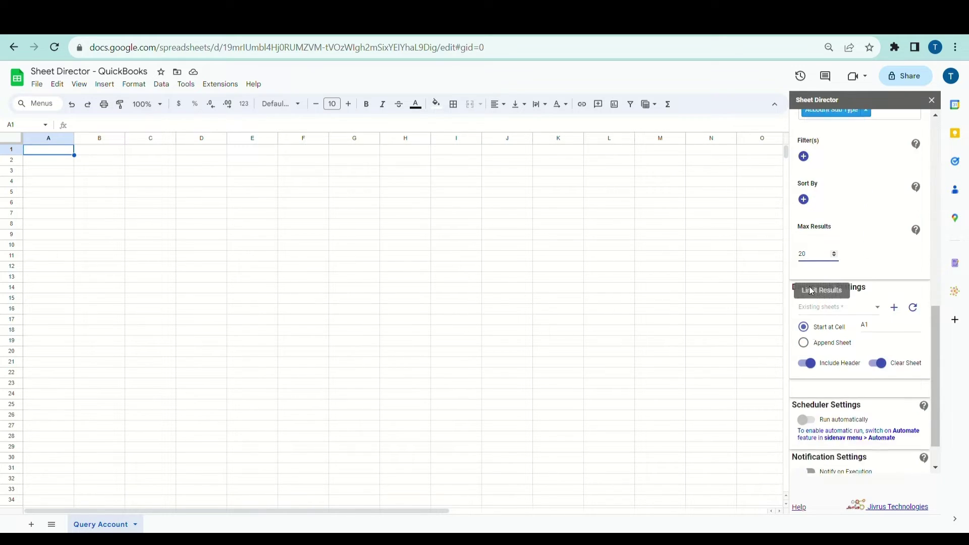
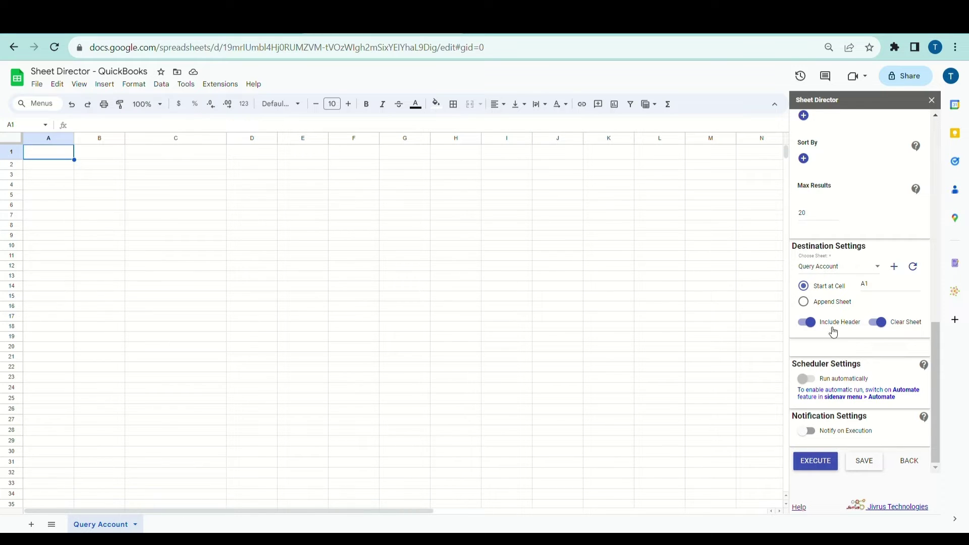
Choose the existing Query Account sheet as the destination, with the data starting at cell A1.
left_click(846, 269)
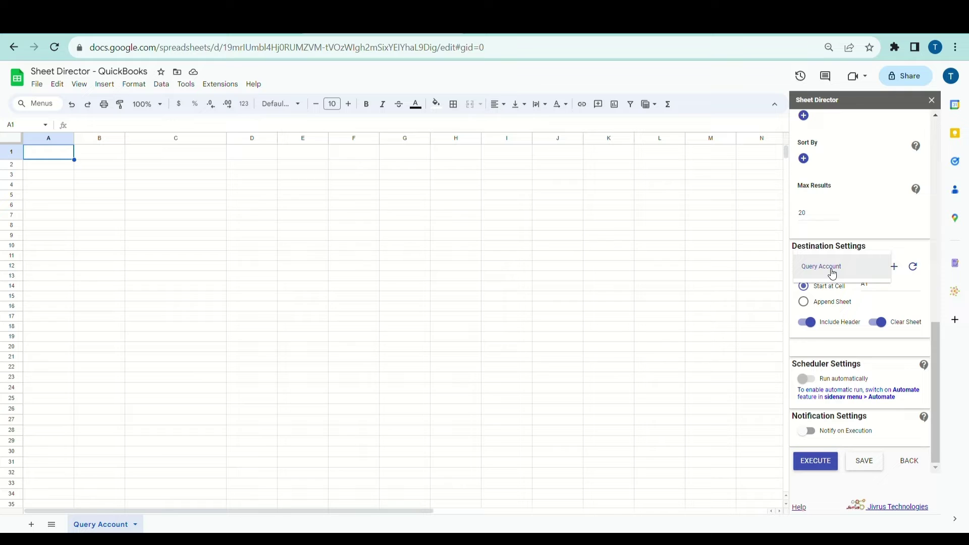
left_click(826, 272)
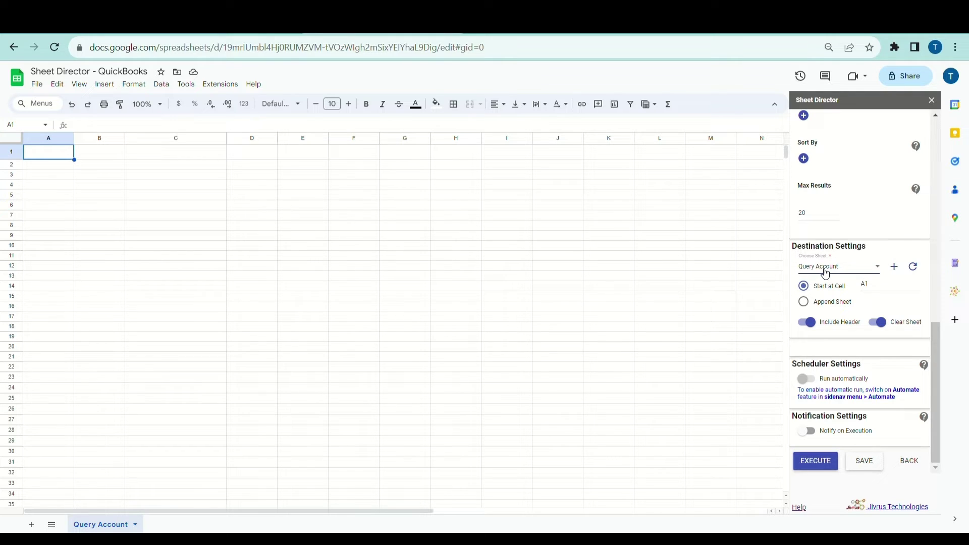
double_click(863, 284)
left_click(874, 287)
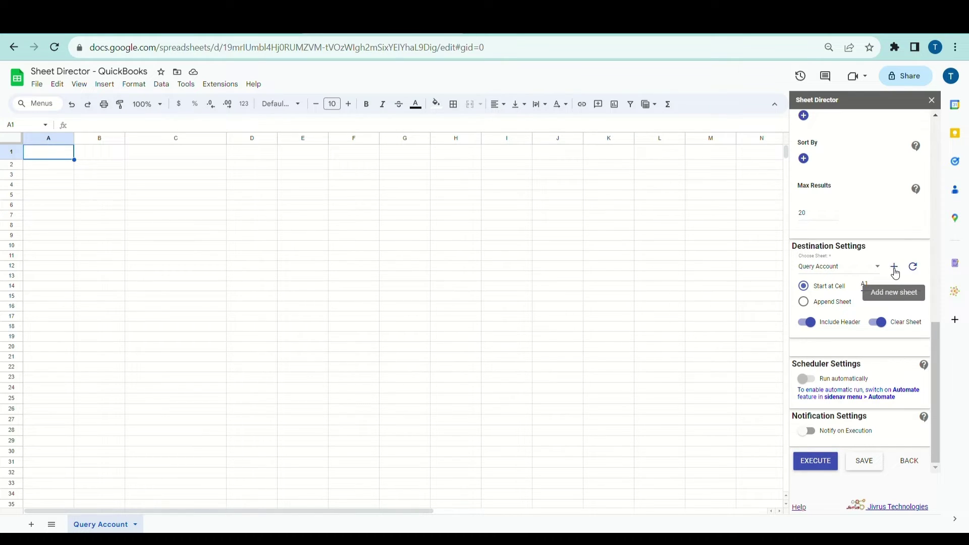
left_click(893, 270)
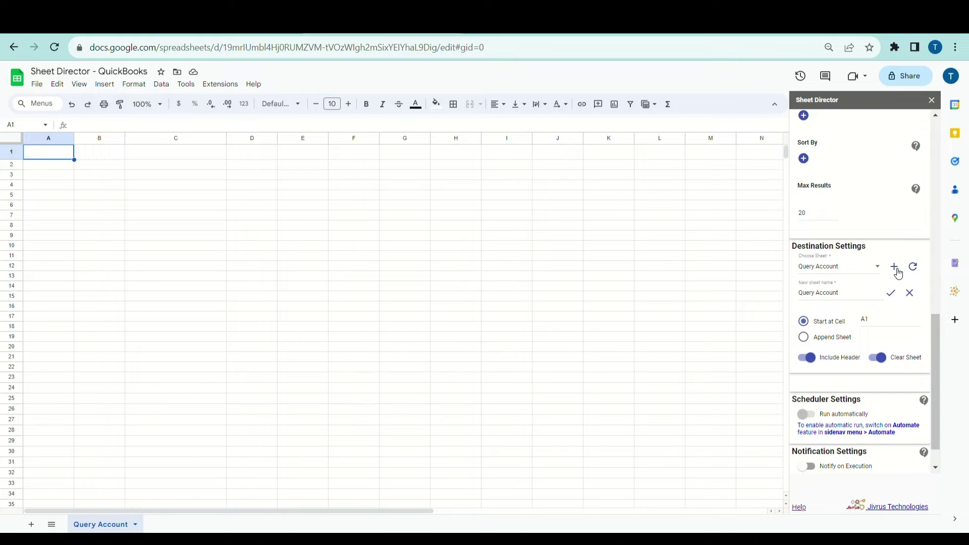
left_click(910, 293)
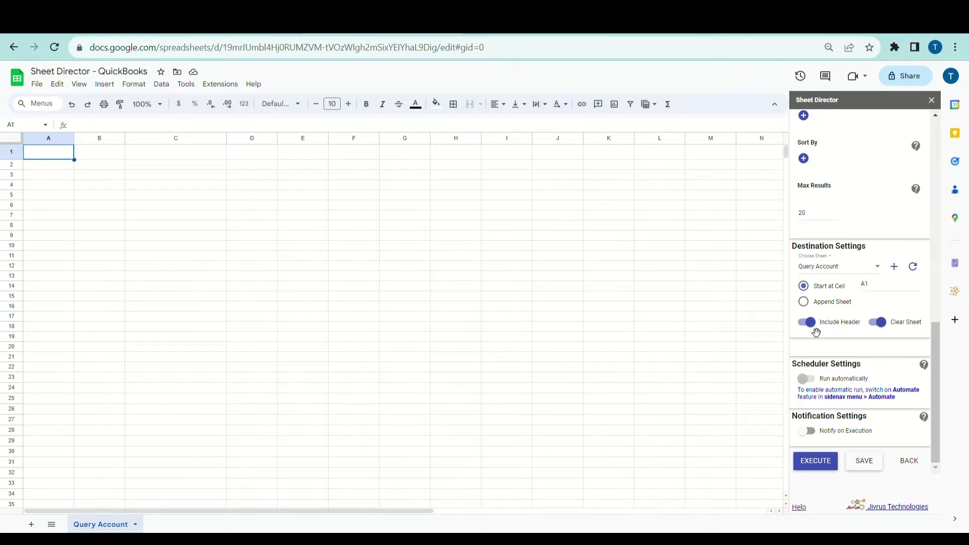
Check the Include Header and Clear Sheet options and execute the Account query.
left_click(813, 327)
left_click(881, 328)
left_click(882, 332)
left_click(811, 464)
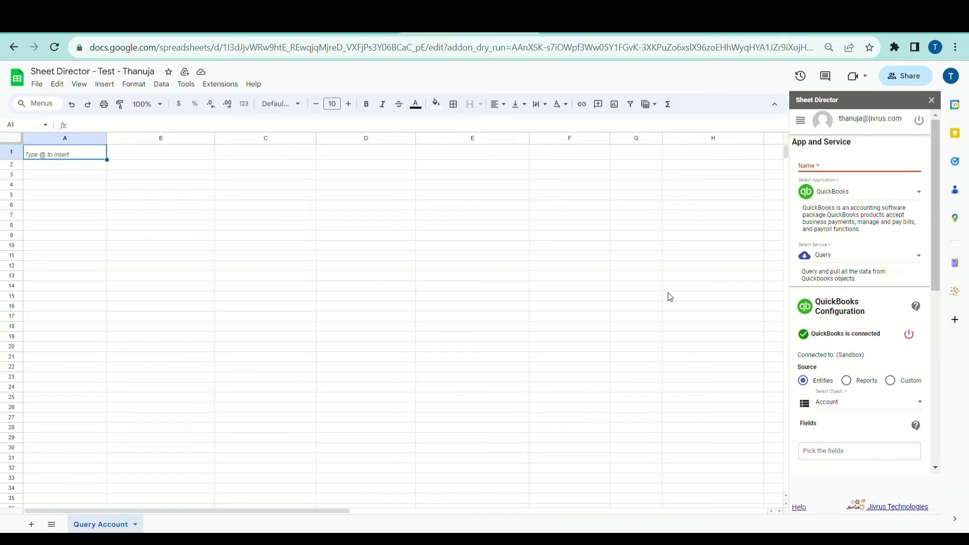
Name the process "QuickBooks Post Service" and change its service to Post.
left_click(824, 173)
type("QuickBooks Post Service")
scroll(833, 207, "down", 2)
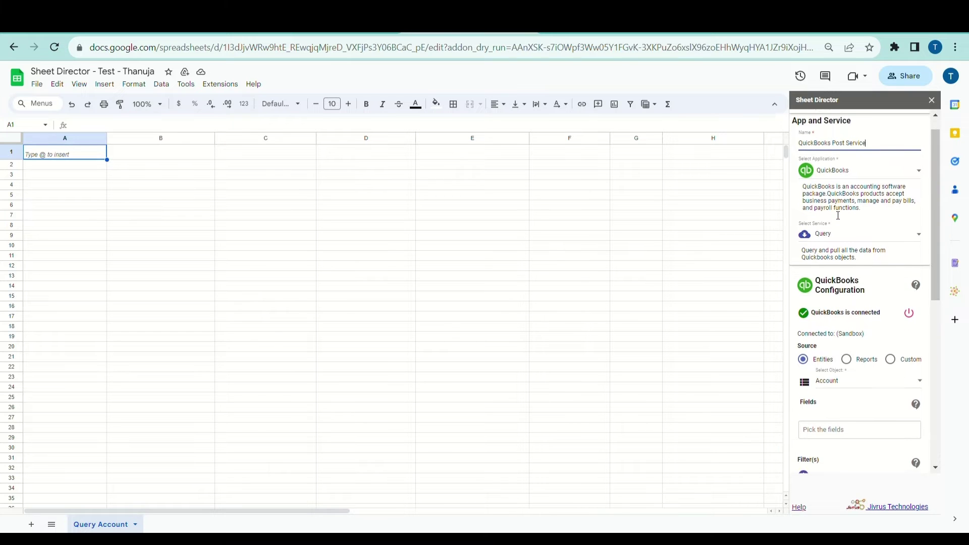
scroll(837, 216, "down", 4)
left_click(835, 192)
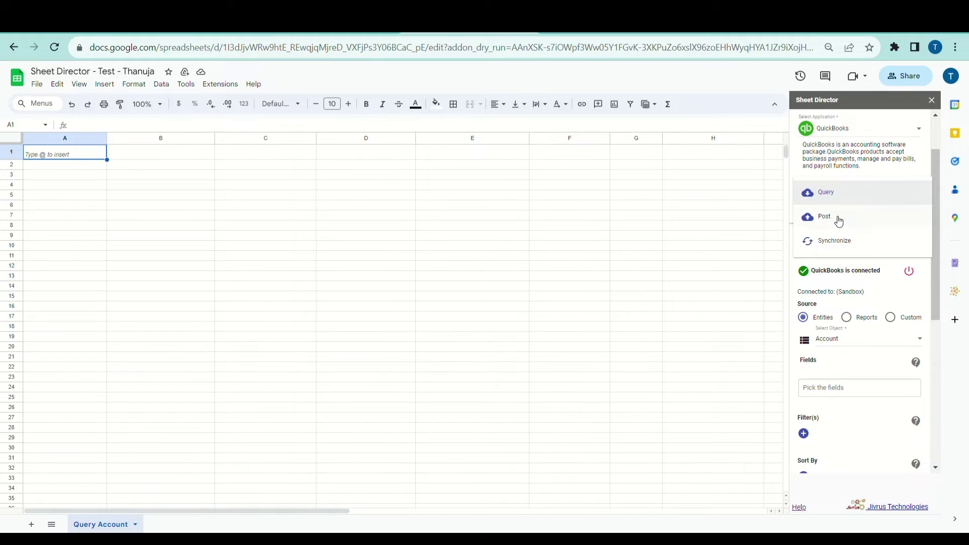
left_click(835, 217)
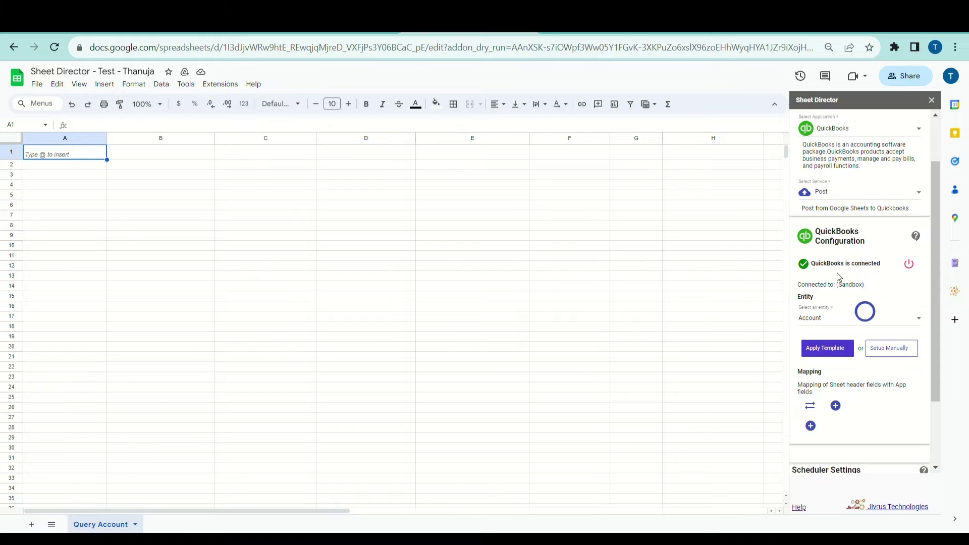
Choose the Account entity for posting and apply its ready-made template.
left_click(836, 321)
left_click(836, 322)
scroll(835, 324, "down", 1)
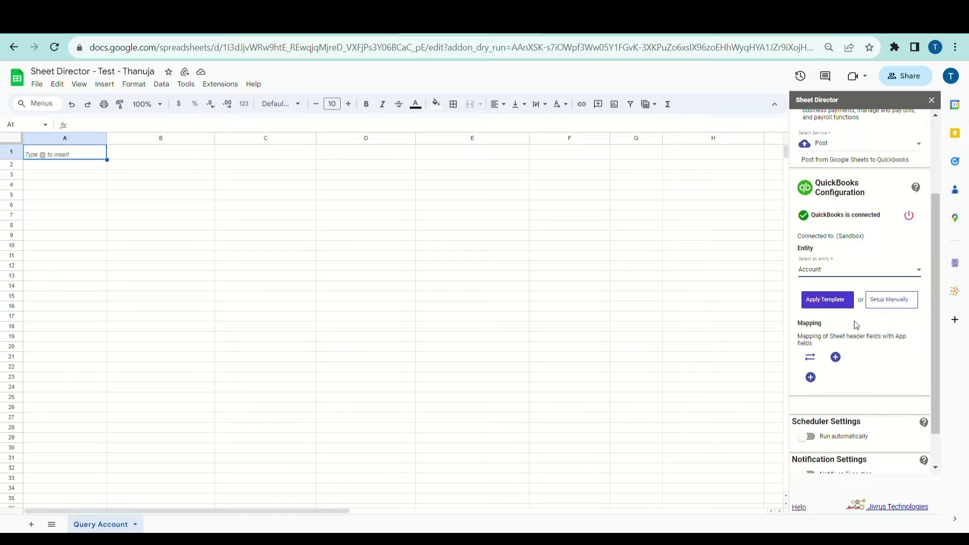
left_click(826, 307)
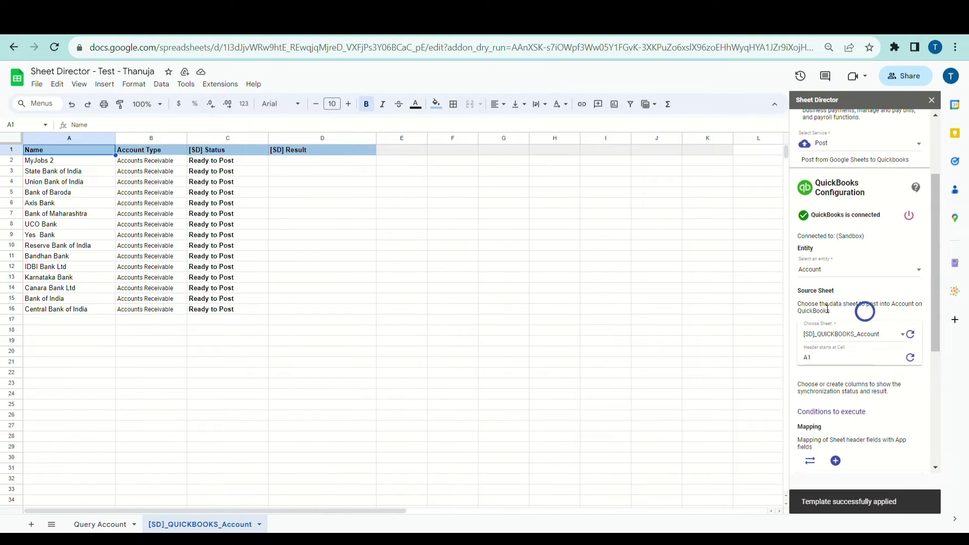
Review the template's source sheet, status and result columns, execution conditions and field mapping.
scroll(827, 309, "down", 3)
scroll(824, 320, "down", 2)
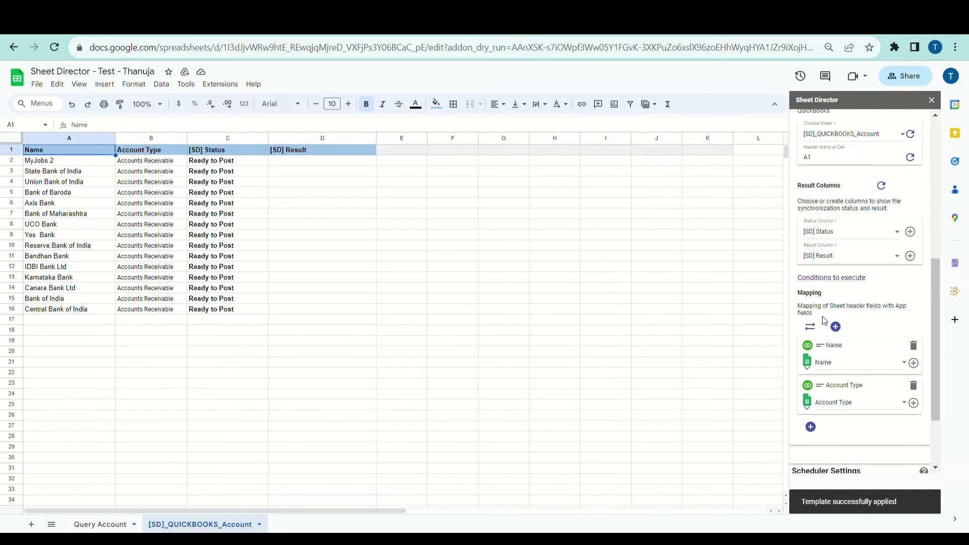
scroll(824, 320, "up", 2)
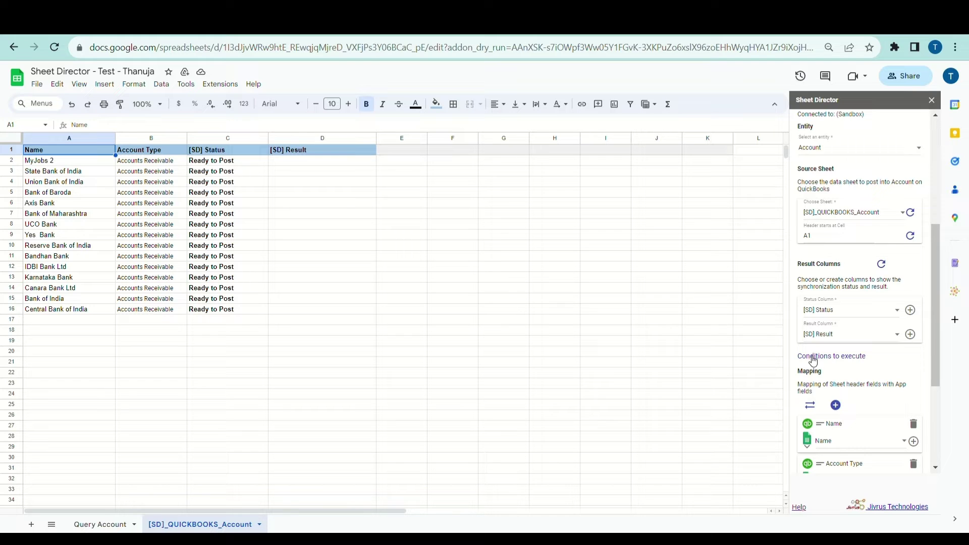
scroll(812, 360, "down", 1)
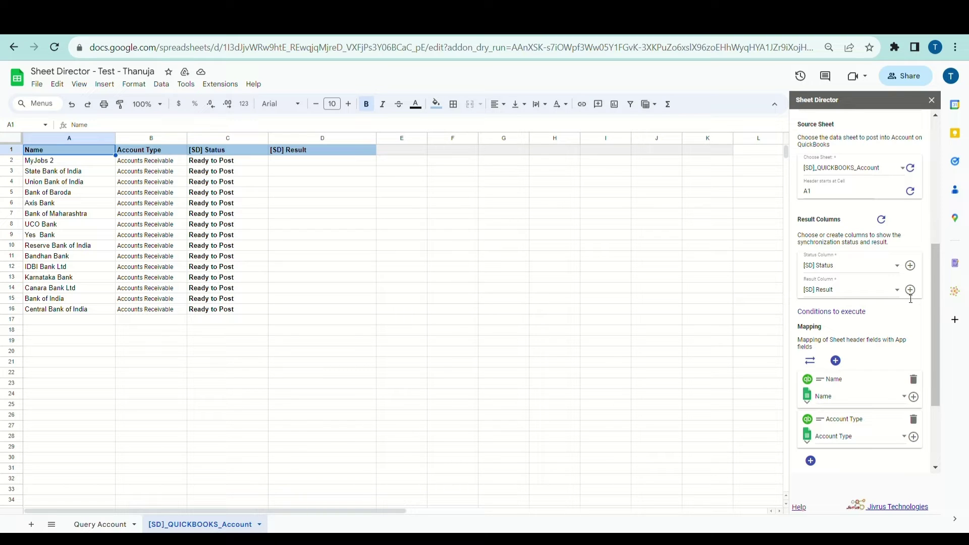
Review the result column choice and field mapping, and check which further QuickBooks fields can be mapped.
left_click(896, 291)
left_click(865, 295)
scroll(865, 295, "down", 3)
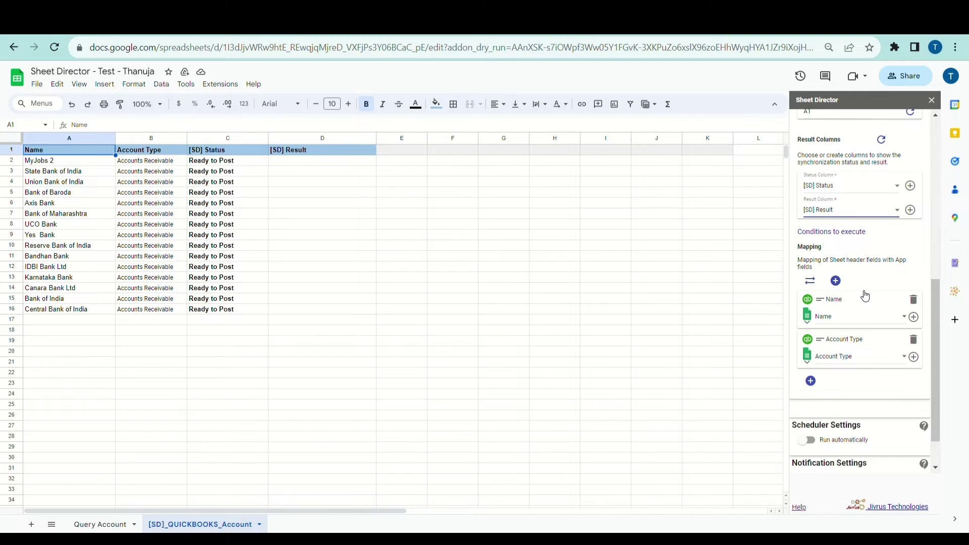
scroll(865, 295, "up", 2)
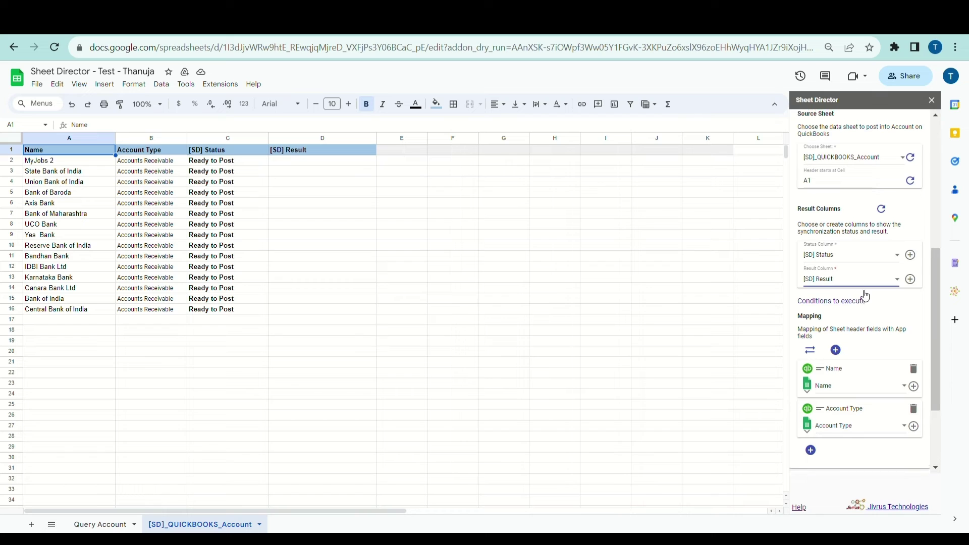
scroll(865, 295, "down", 1)
scroll(865, 295, "down", 2)
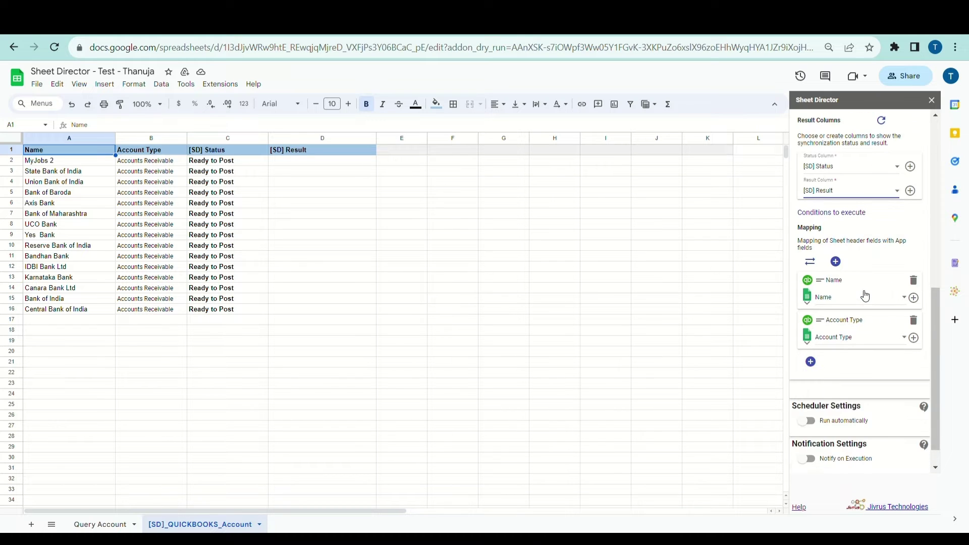
left_click(811, 363)
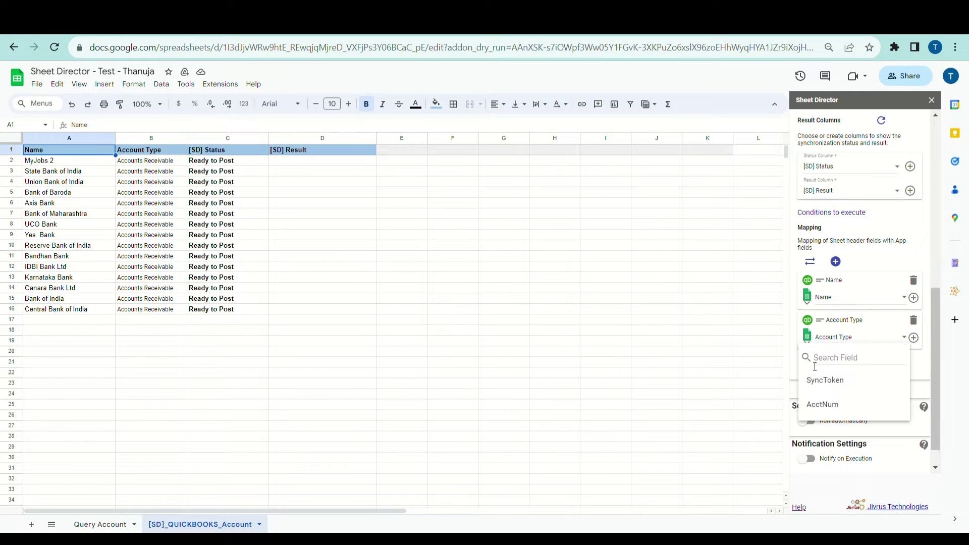
left_click(917, 361)
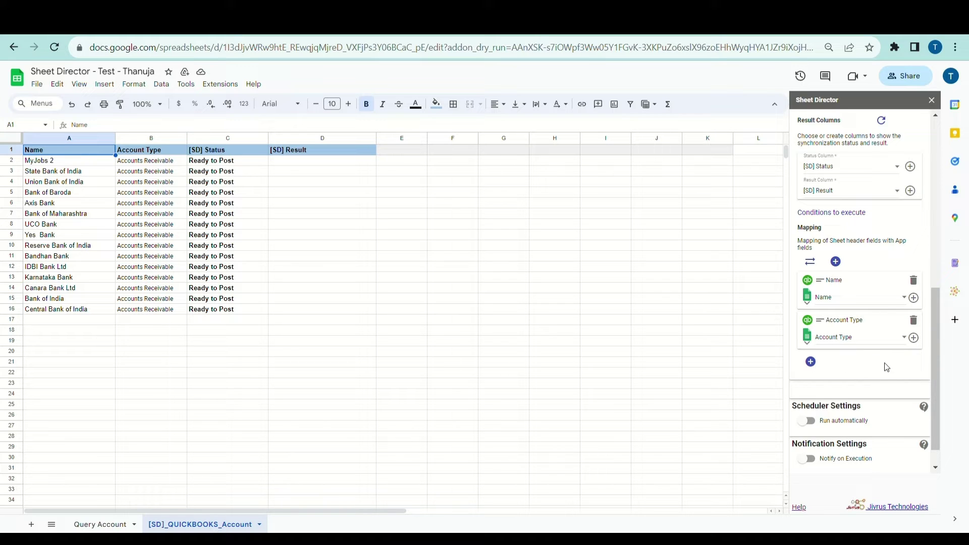
Execute the post process and post the sheet's Ready to Post account records to QuickBooks.
scroll(887, 367, "down", 1)
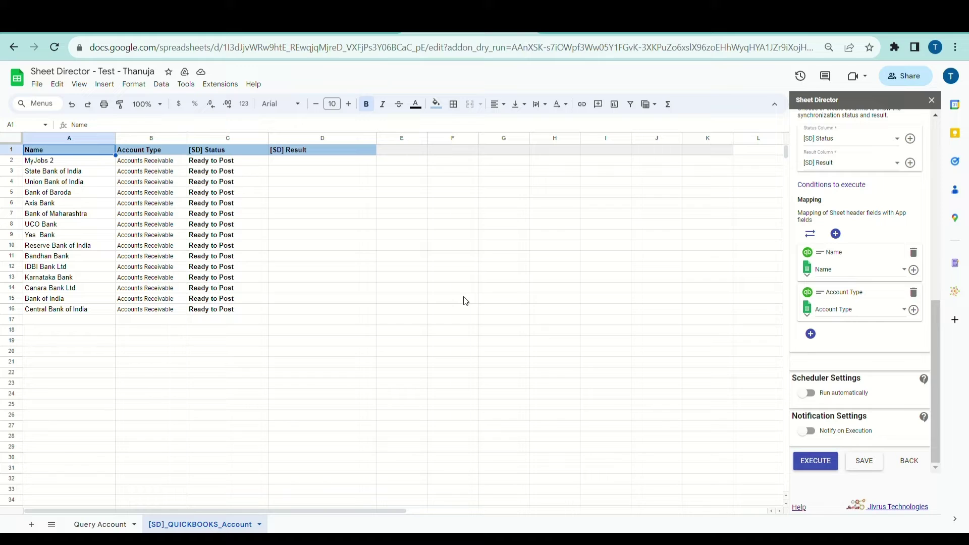
left_click(817, 462)
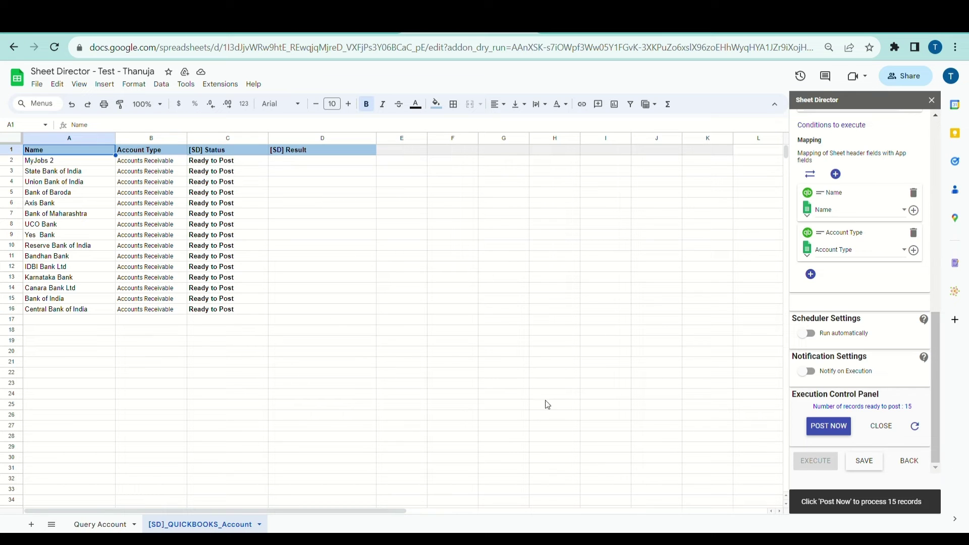
triple_click(829, 399)
triple_click(825, 410)
left_click(916, 407)
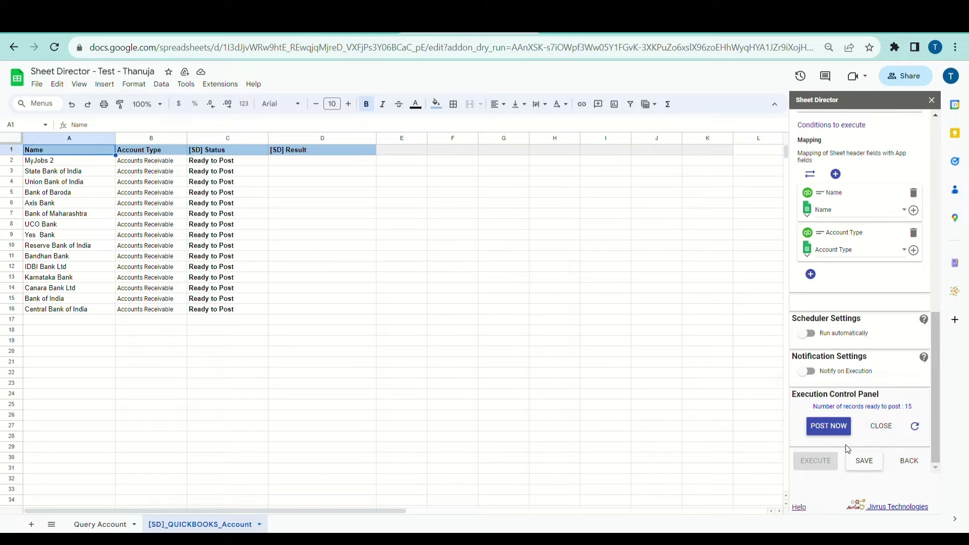
left_click(827, 426)
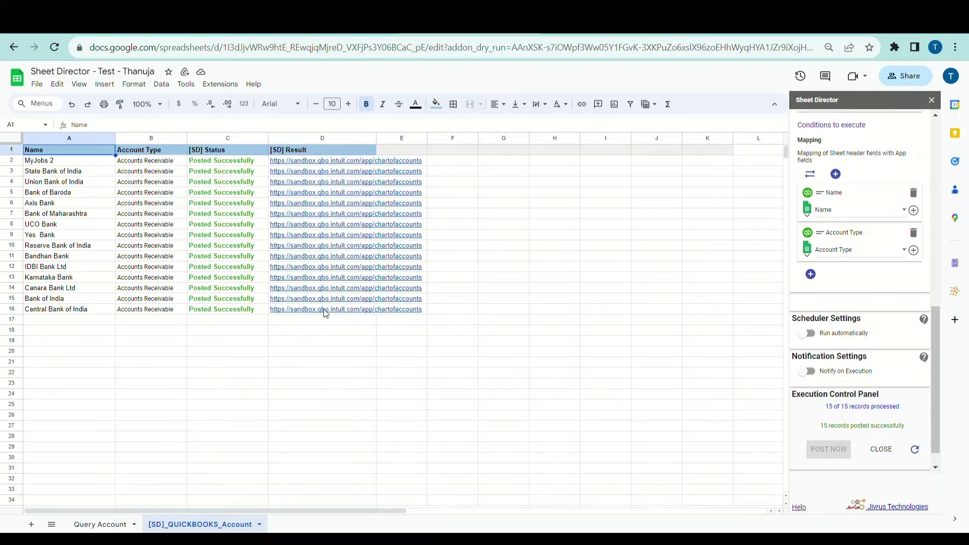
Open a posted row's result link in QuickBooks and filter the Chart of Accounts by "State Bank".
left_click(313, 171)
left_click(314, 187)
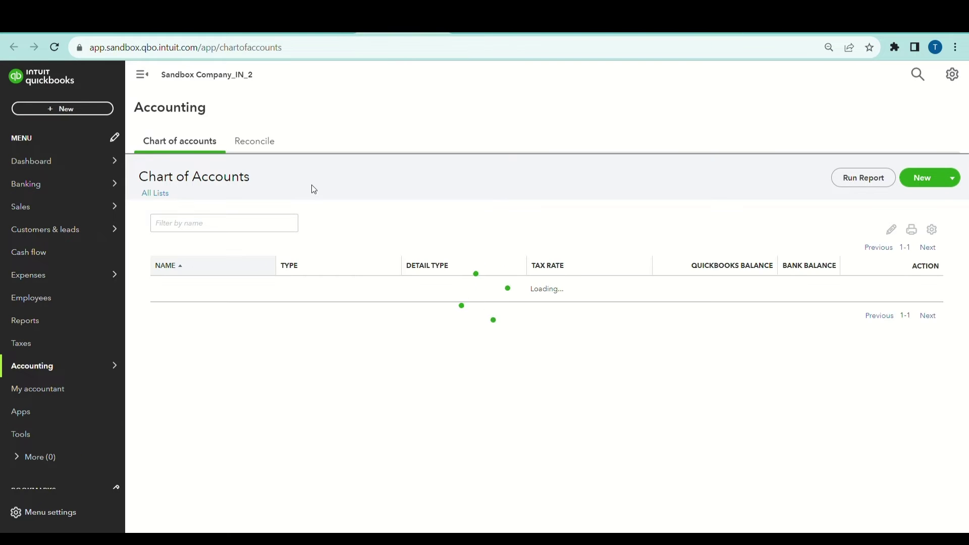
left_click(256, 227)
type("State Bank")
left_click_drag(234, 288, 157, 292)
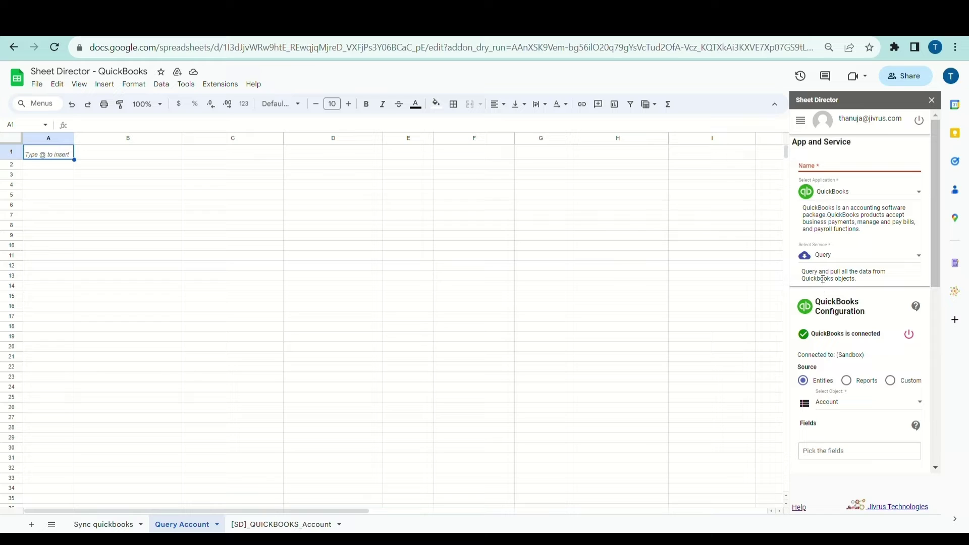
Name the new process "QuickBooks Sync" and change its service to Synchronize.
left_click(815, 171)
type("QuickBooks Sync")
scroll(870, 225, "down", 1)
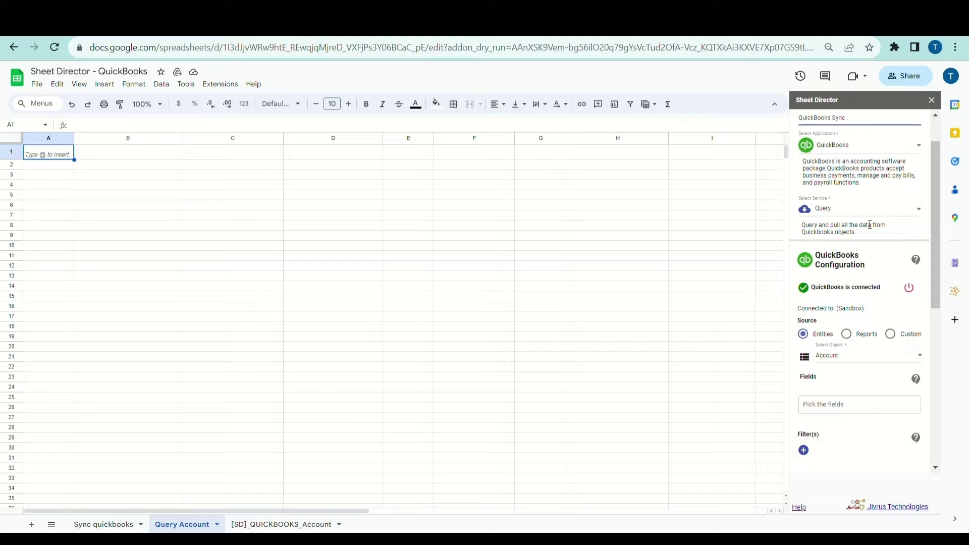
left_click(843, 213)
left_click(848, 257)
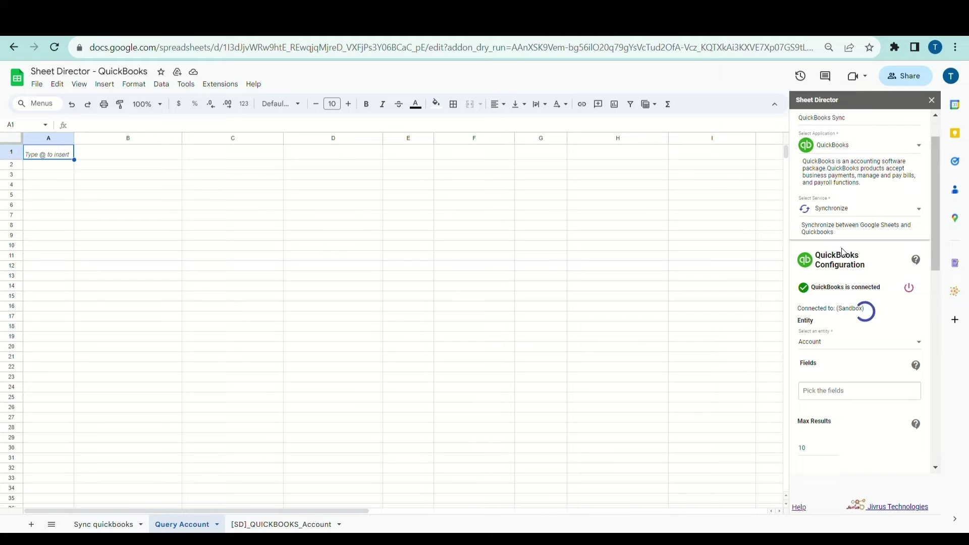
scroll(847, 253, "down", 1)
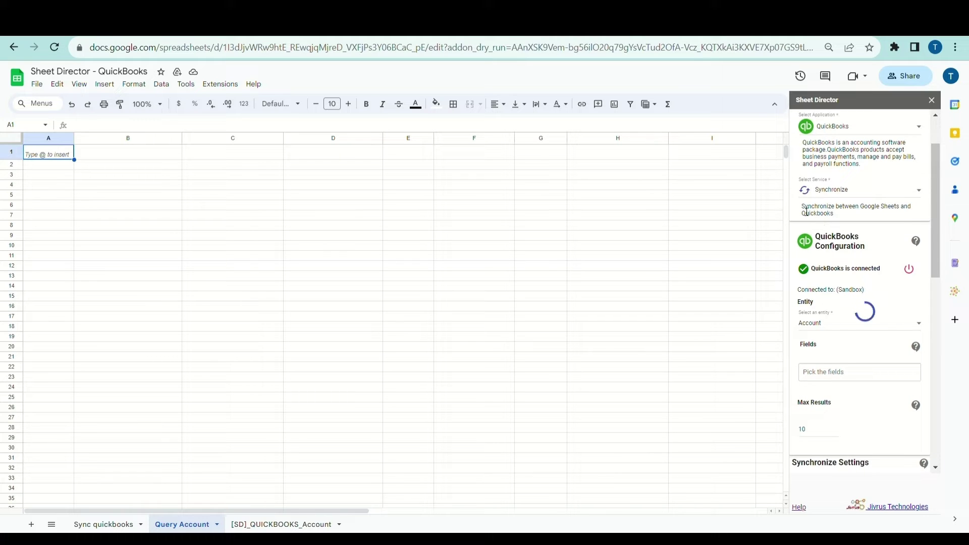
left_click_drag(806, 211, 841, 218)
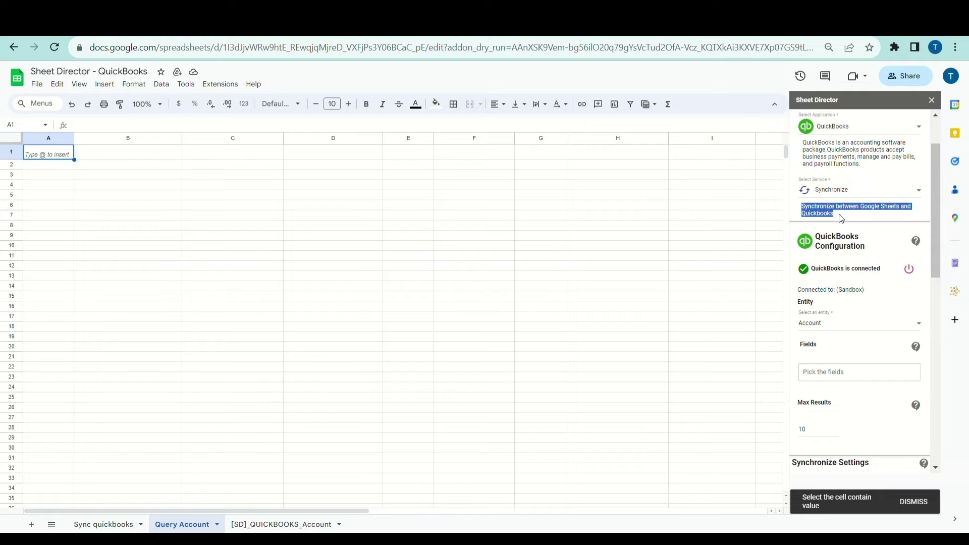
left_click(840, 216)
Choose the Account entity and add its fields for synchronization, from Id, Name and SyncToken through AcctNum.
scroll(839, 217, "down", 3)
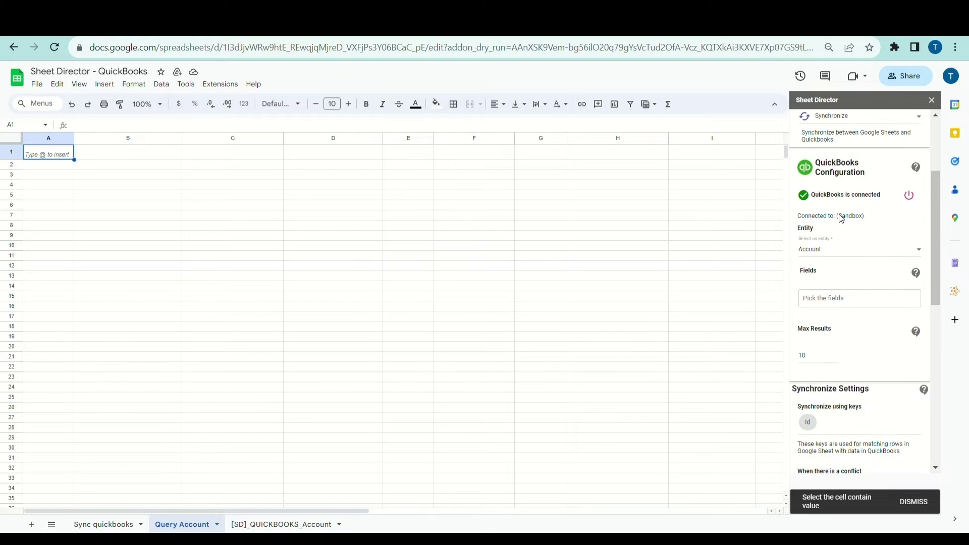
left_click(839, 252)
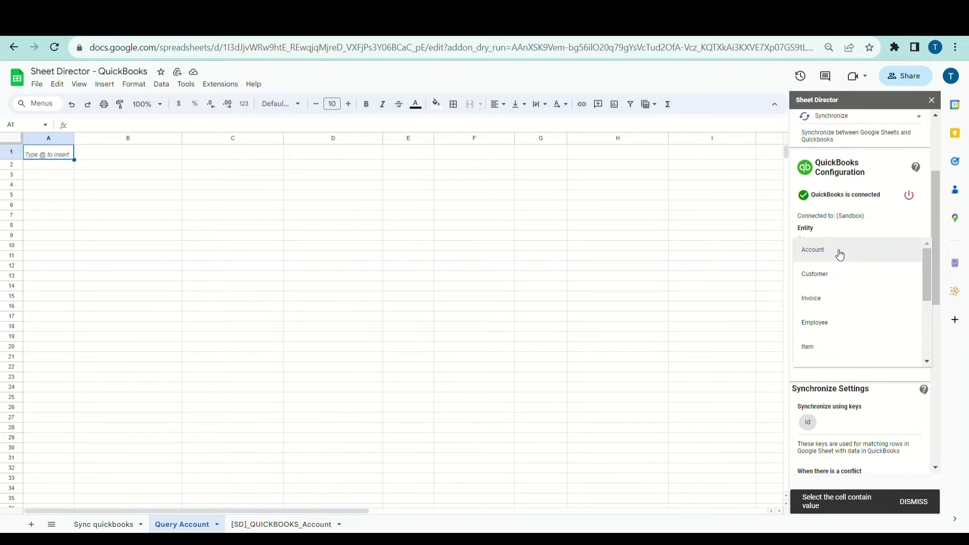
left_click(839, 253)
scroll(839, 253, "down", 1)
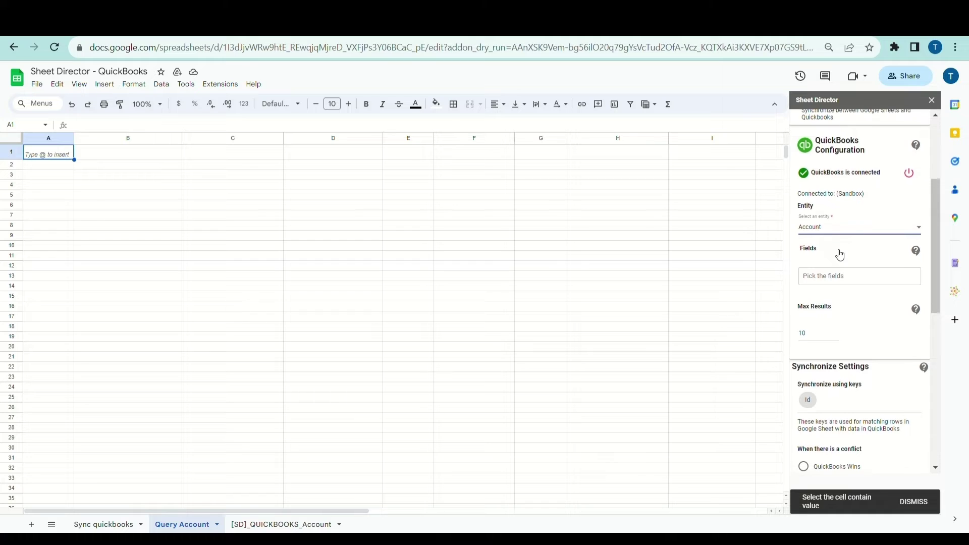
left_click(835, 280)
left_click(832, 290)
left_click(832, 301)
left_click(831, 303)
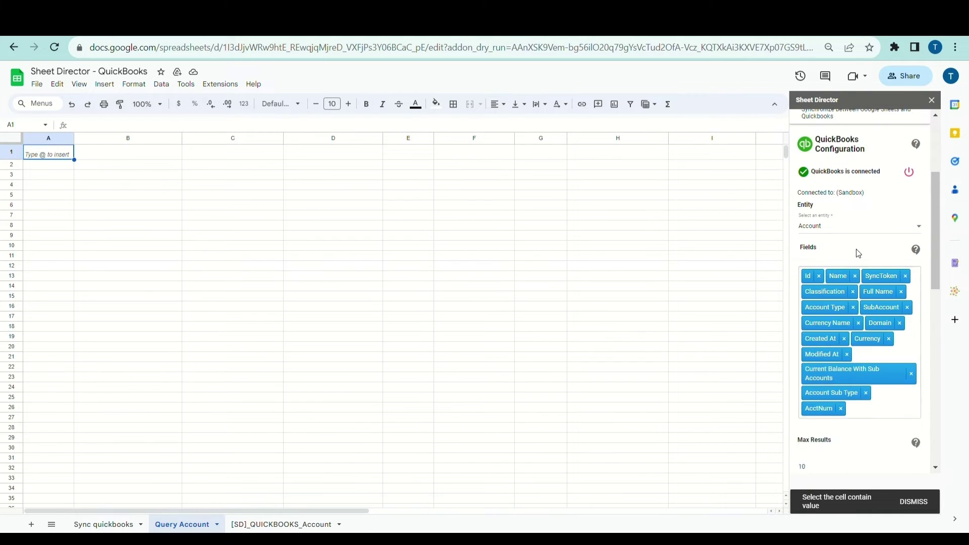
Set the maximum number of results to 20.
scroll(855, 251, "down", 4)
double_click(817, 277)
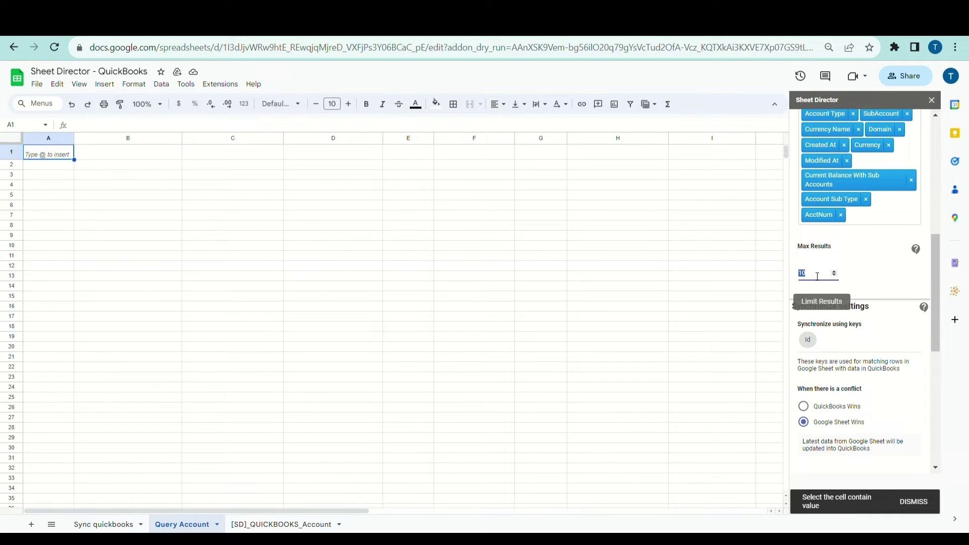
type("29")
key("BackSpace")
type("0")
Review the key used for matching rows against the picked fields, along with the remaining synchronize settings.
scroll(847, 311, "down", 2)
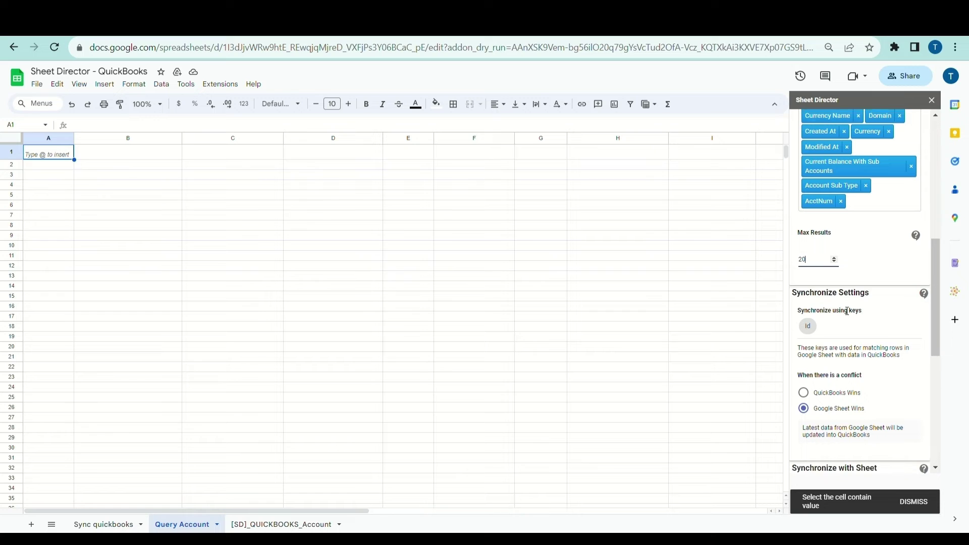
scroll(847, 311, "down", 3)
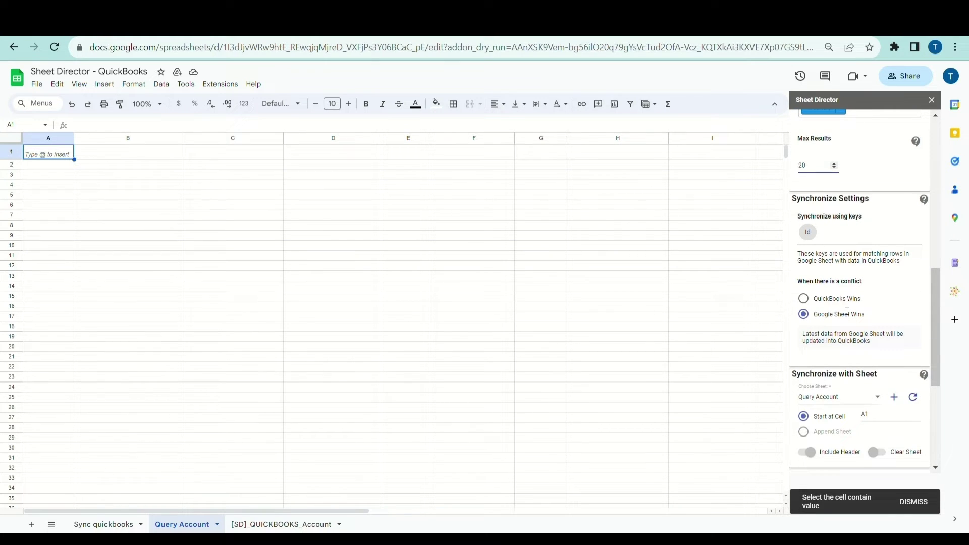
scroll(848, 310, "up", 6)
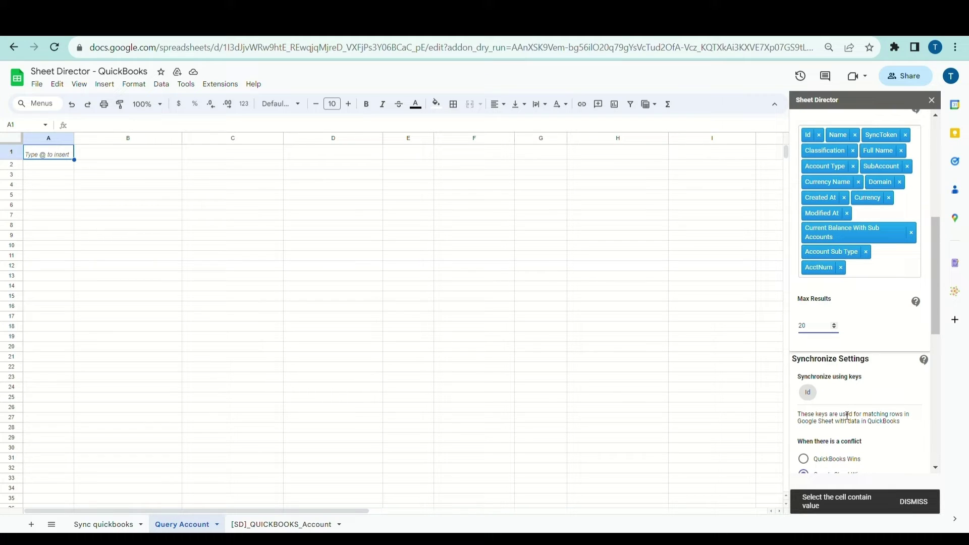
scroll(848, 414, "up", 1)
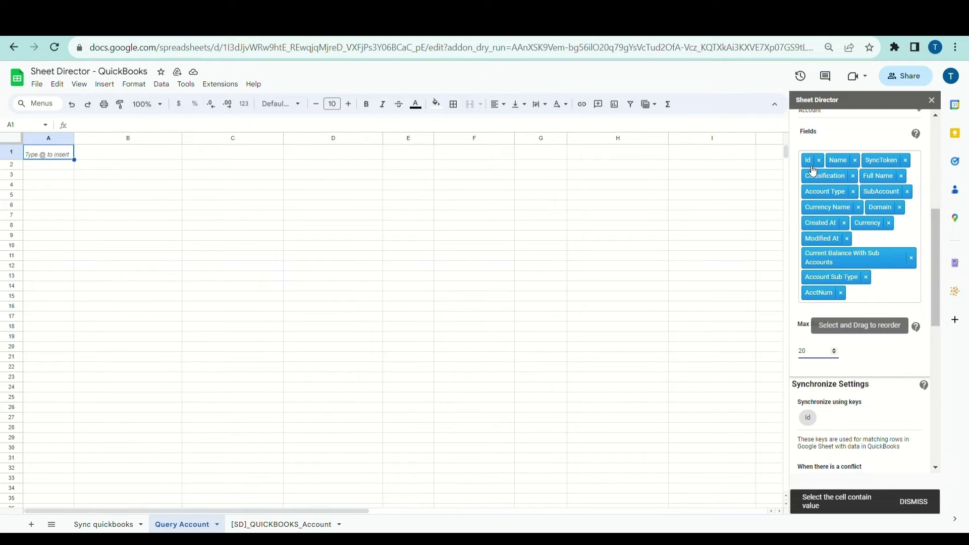
scroll(852, 394, "down", 3)
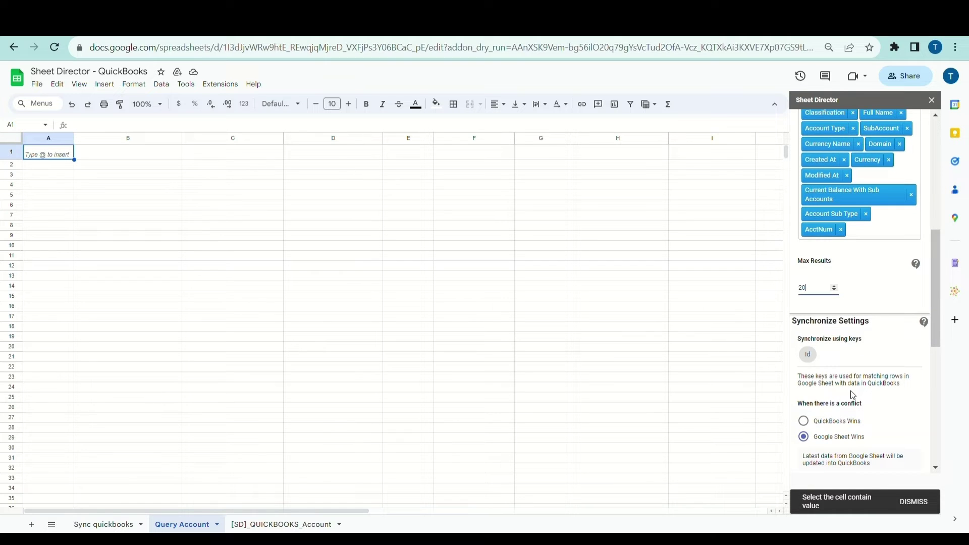
scroll(852, 394, "down", 3)
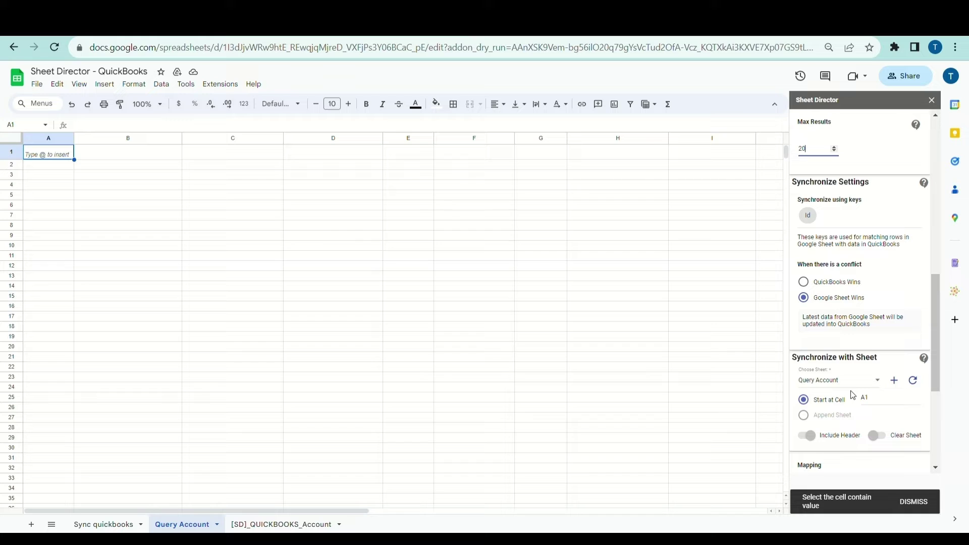
Compare the QuickBooks Wins and Google Sheet Wins conflict options and read what each one updates.
triple_click(816, 268)
left_click(820, 275)
left_click(803, 282)
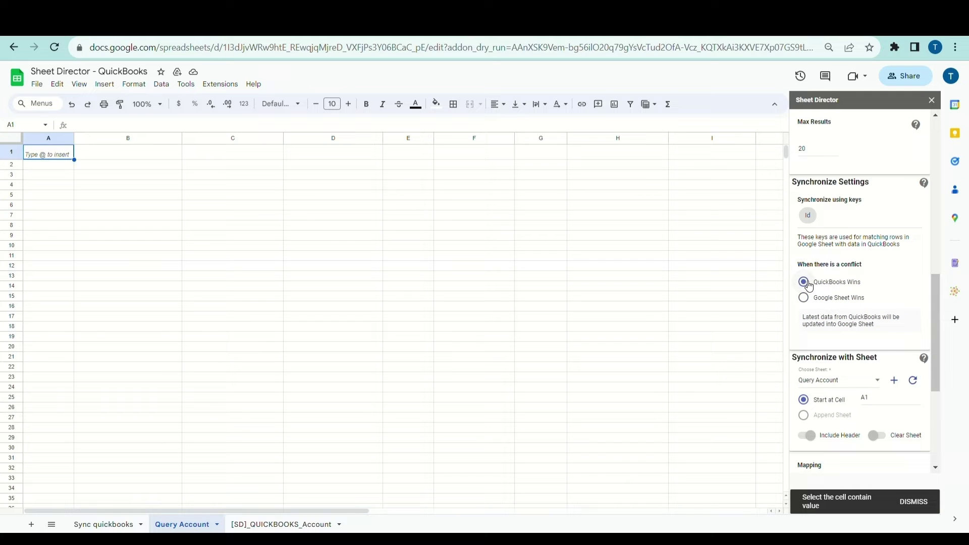
left_click(808, 300)
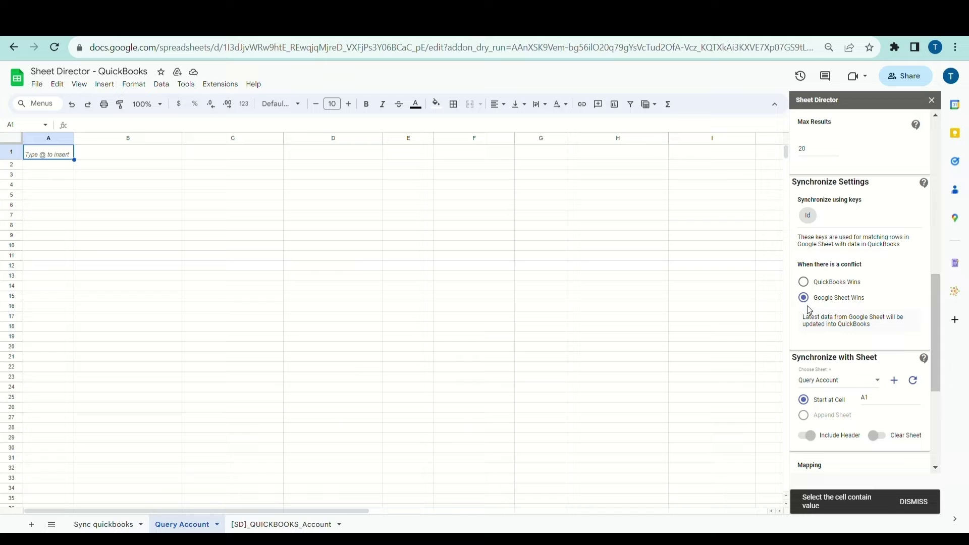
left_click(809, 285)
left_click_drag(803, 321, 878, 328)
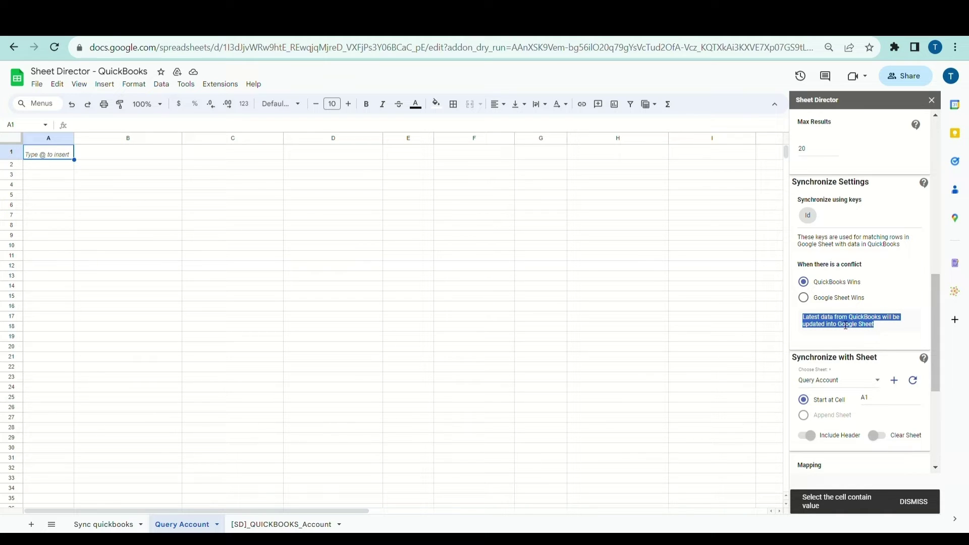
left_click(808, 302)
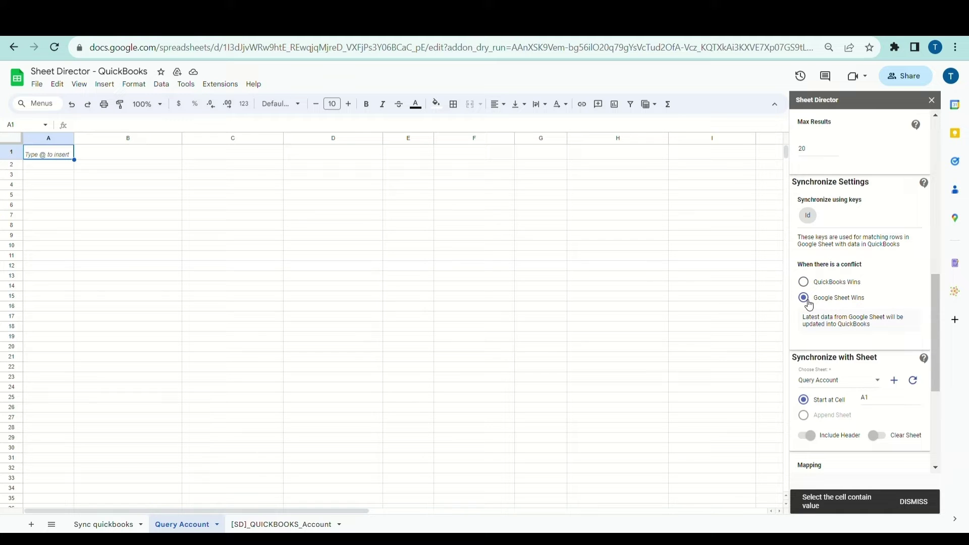
scroll(847, 345, "down", 1)
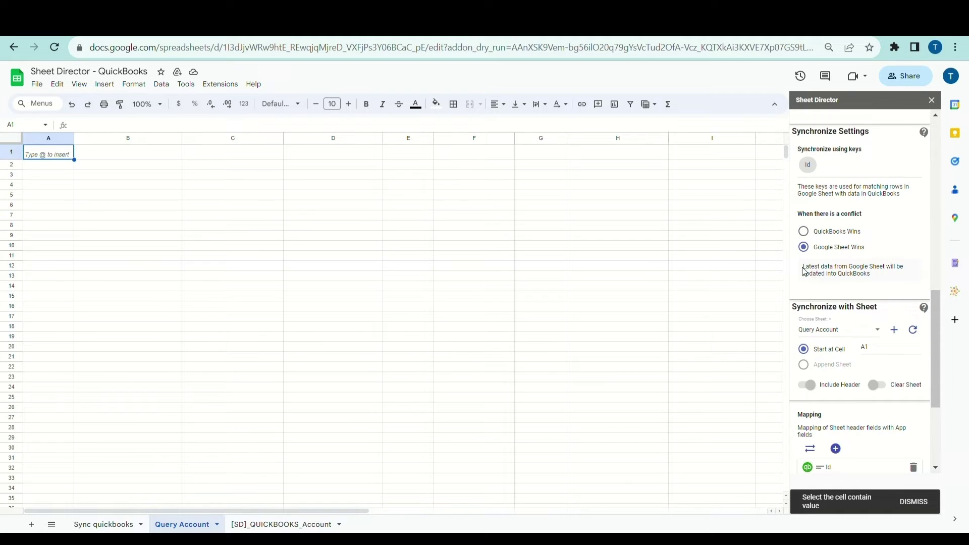
left_click_drag(804, 270, 891, 279)
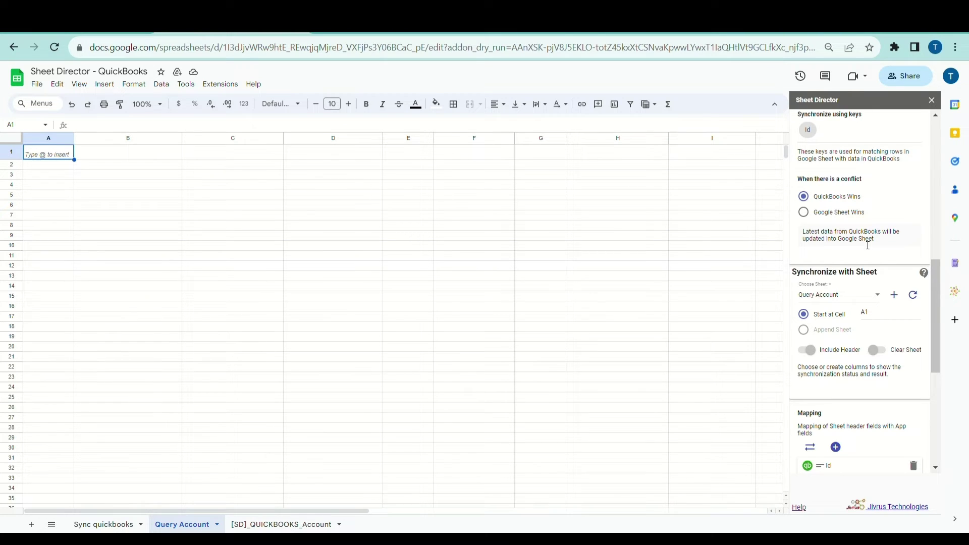
Set conflicts to Google Sheet Wins, choose the "Sync quickbooks" sheet for synchronization, and select its start cell value.
left_click(807, 216)
left_click(840, 301)
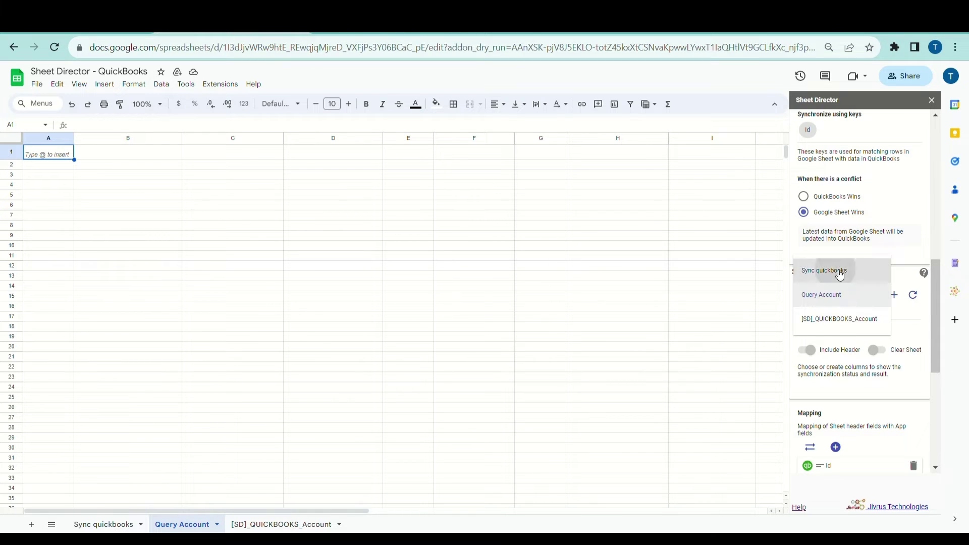
left_click(839, 275)
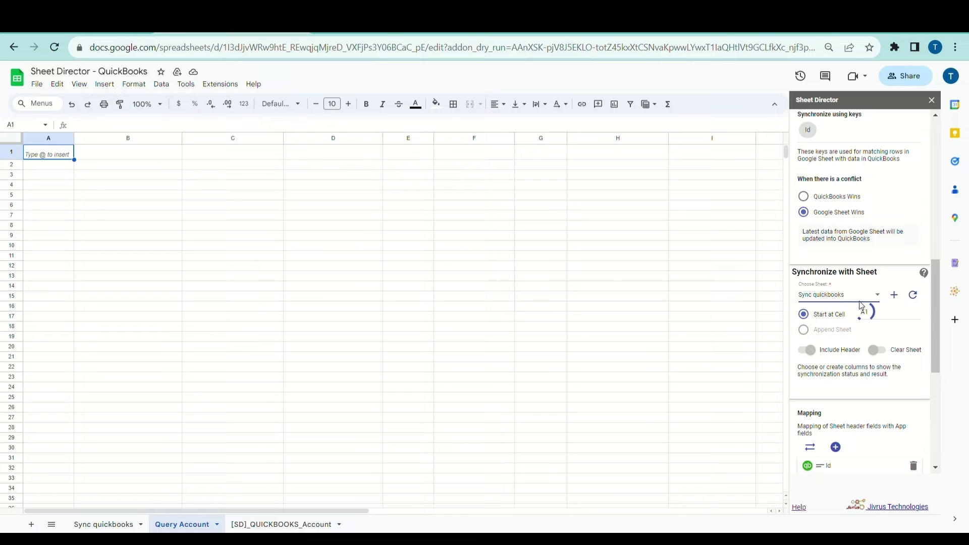
left_click(865, 318)
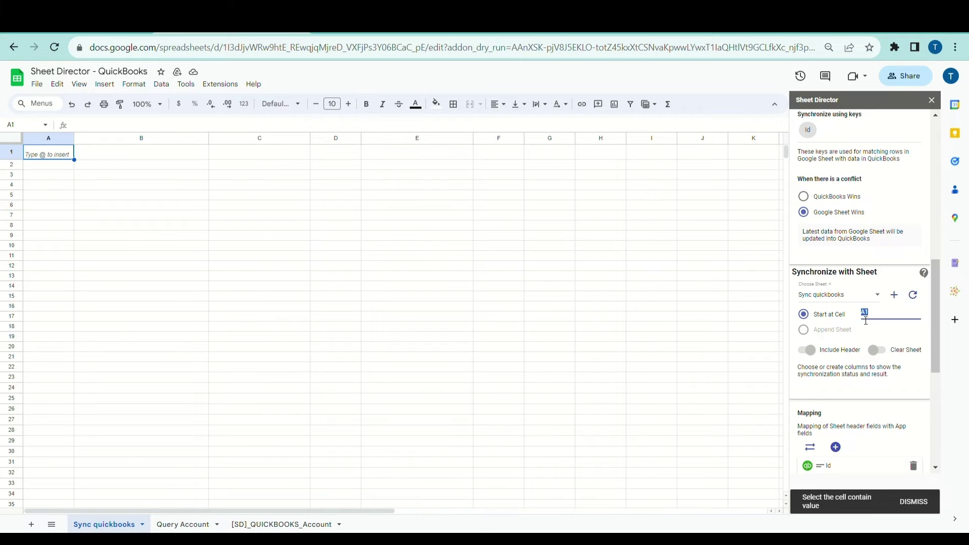
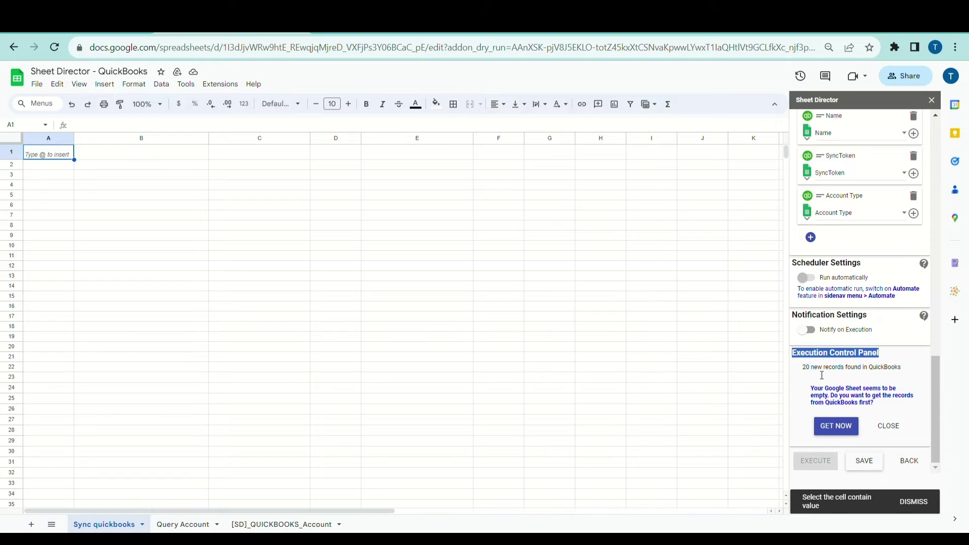
Read the Execution Control Panel notes on new records and the empty sheet, and get the records from QuickBooks.
triple_click(814, 372)
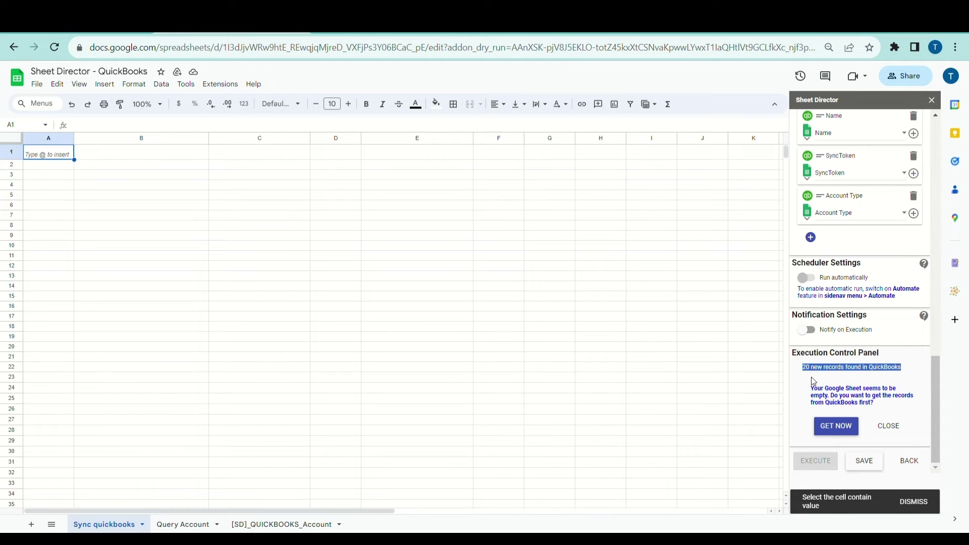
left_click(813, 381)
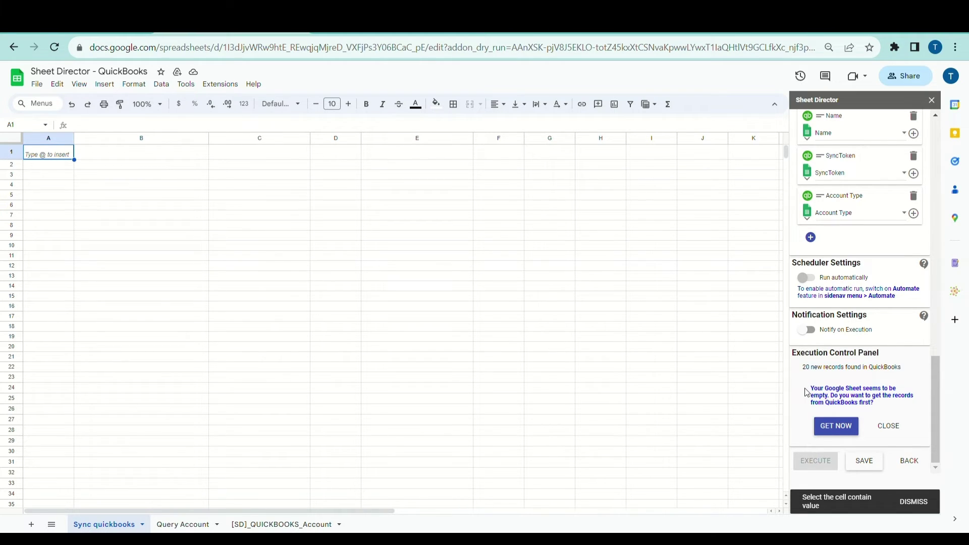
left_click_drag(810, 391, 888, 408)
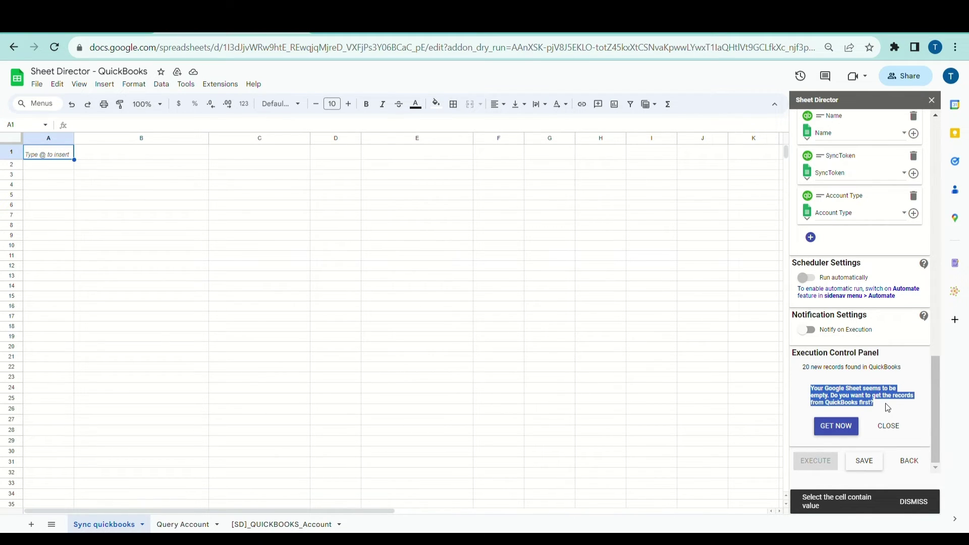
left_click(868, 396)
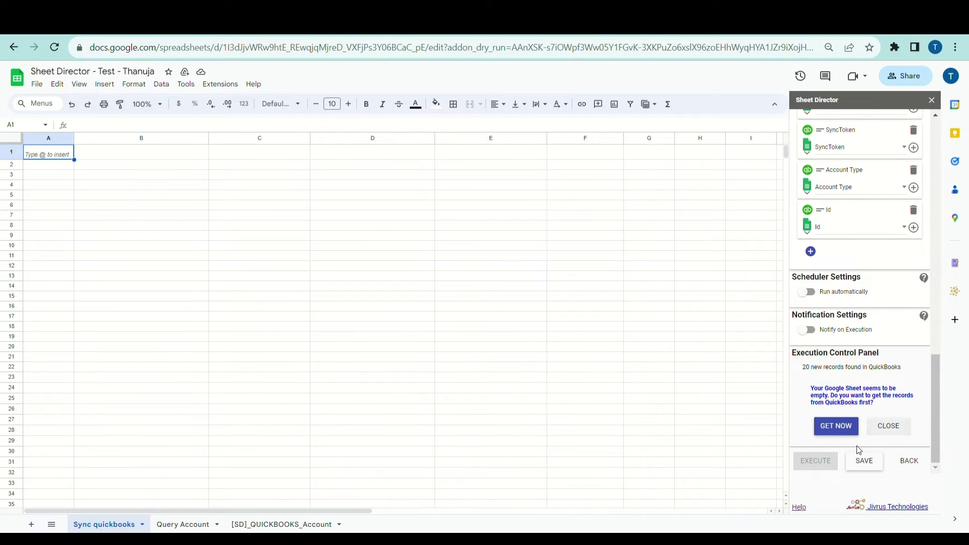
left_click(836, 430)
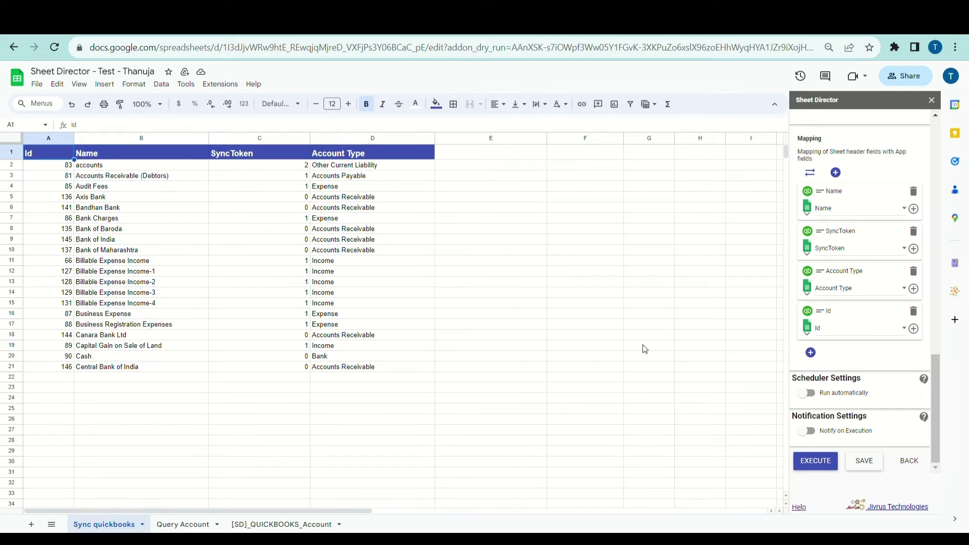
Create the status and result columns in the sheet for the synchronization and check the field mapping.
scroll(867, 343, "up", 5)
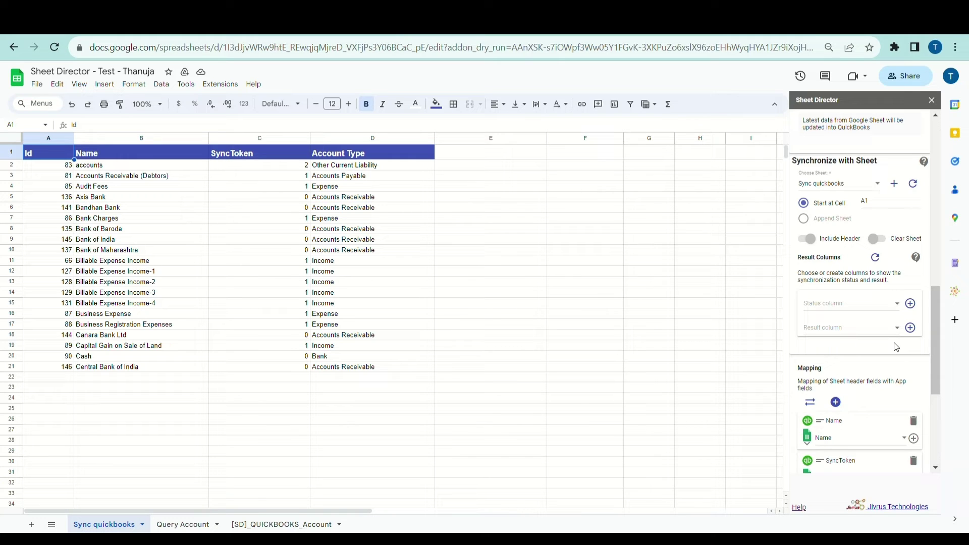
left_click(911, 304)
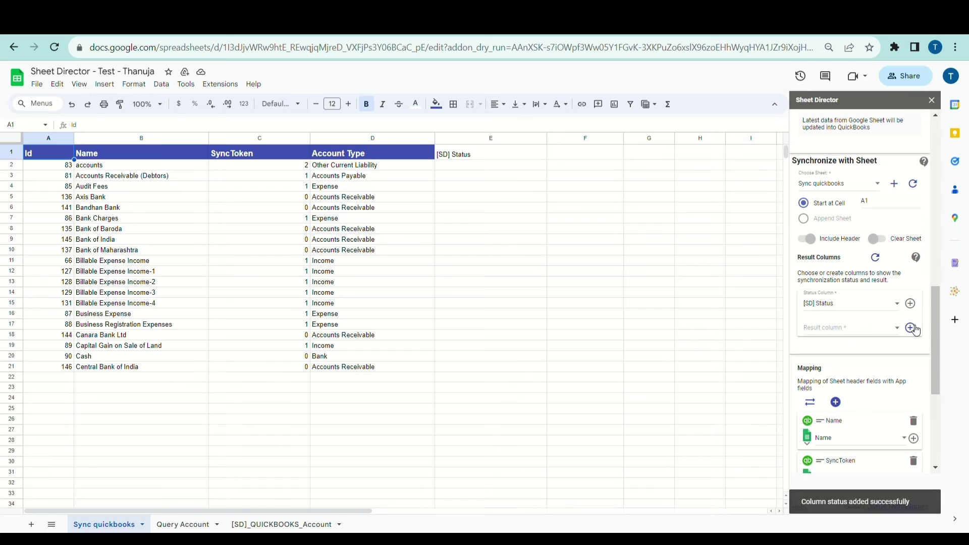
left_click(915, 328)
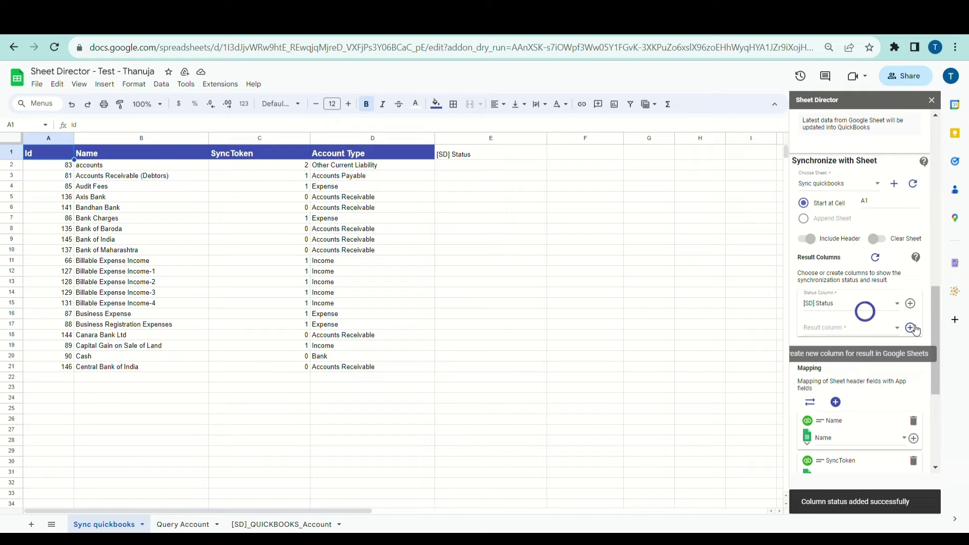
scroll(884, 355, "down", 4)
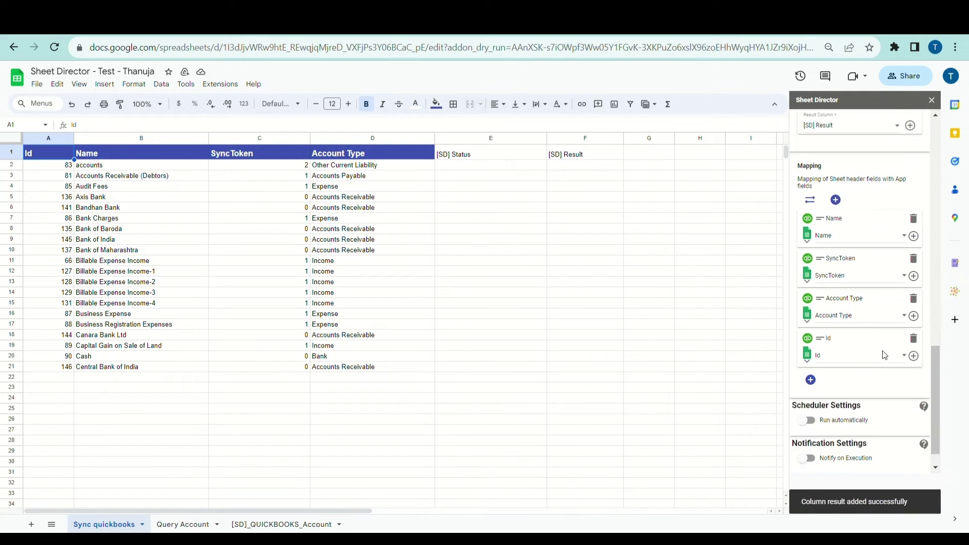
scroll(884, 355, "down", 1)
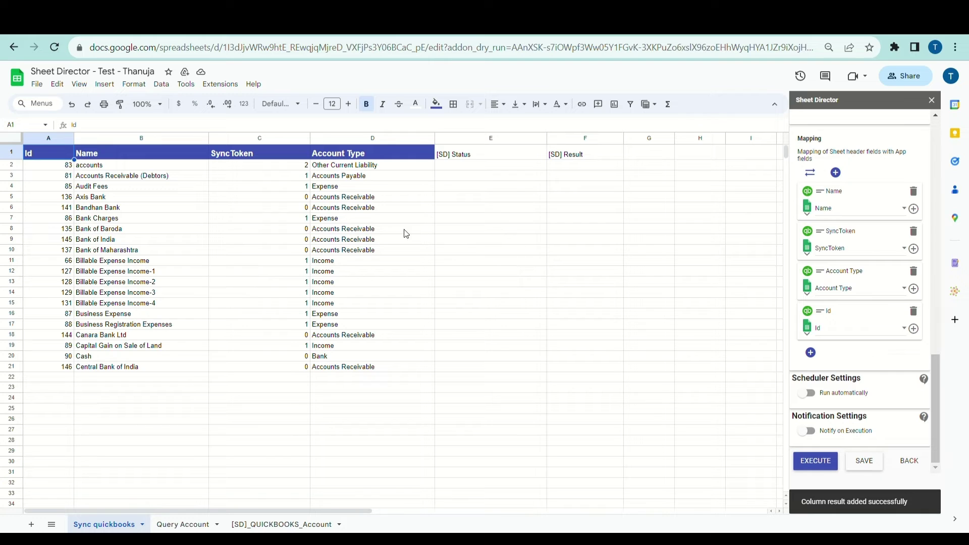
Widen the Id column and replace the account name in cell B3 with "ICICI bank".
left_click_drag(74, 138, 96, 139)
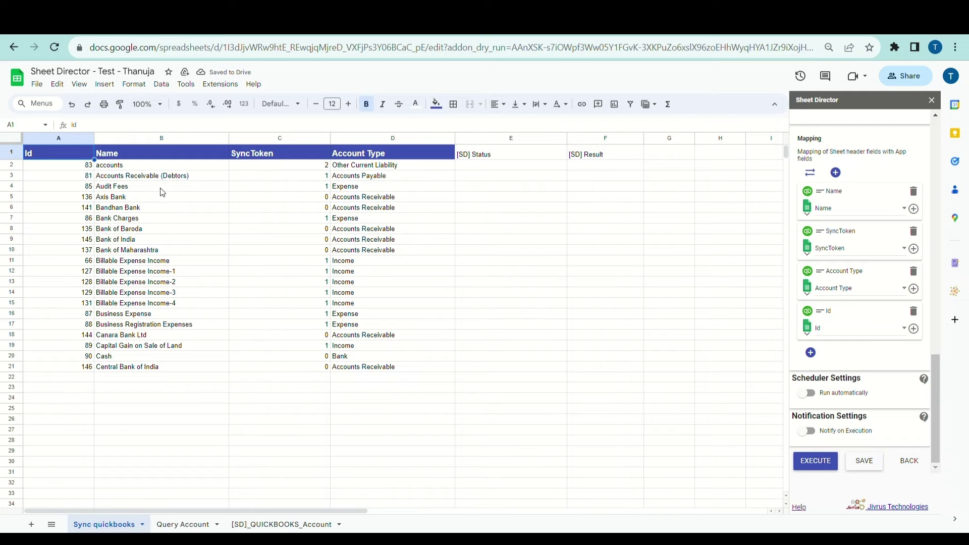
left_click(147, 177)
triple_click(149, 180)
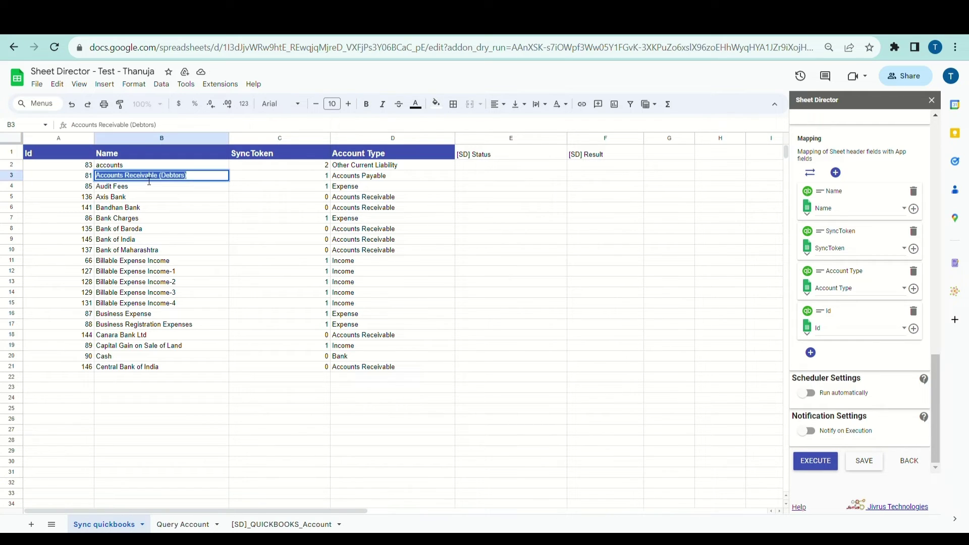
type("ICIC")
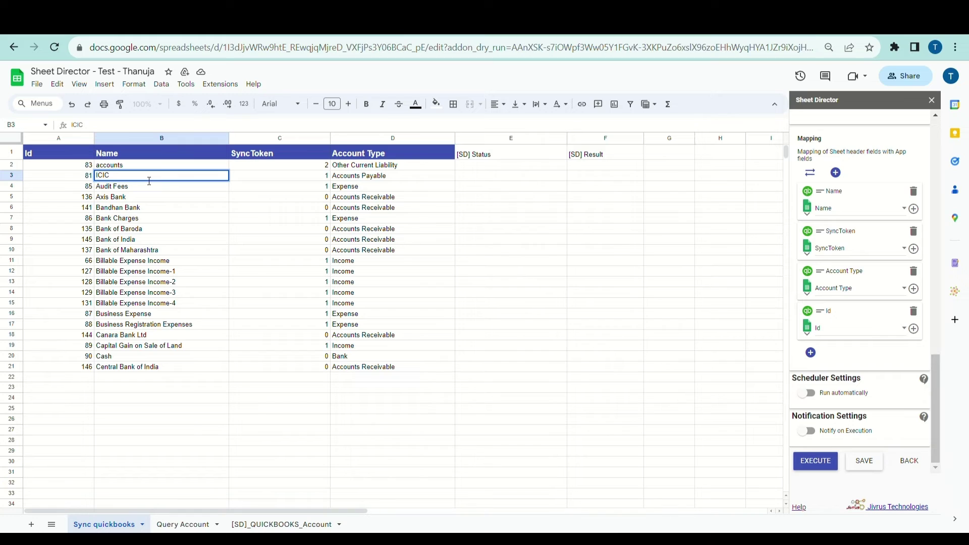
type("I bank")
Execute the Google Sheet Wins synchronization, reviewing the execution summary before syncing the sheet records to QuickBooks.
left_click(820, 469)
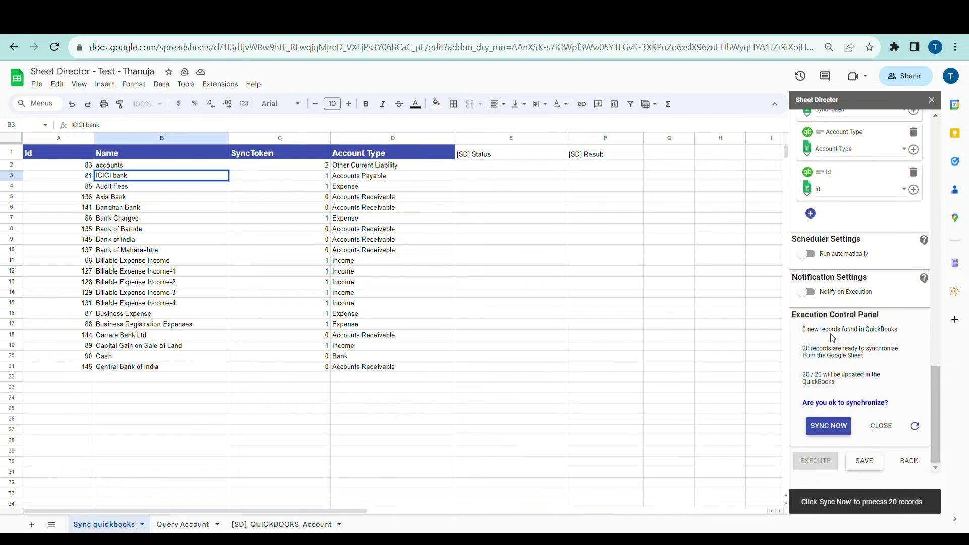
triple_click(839, 331)
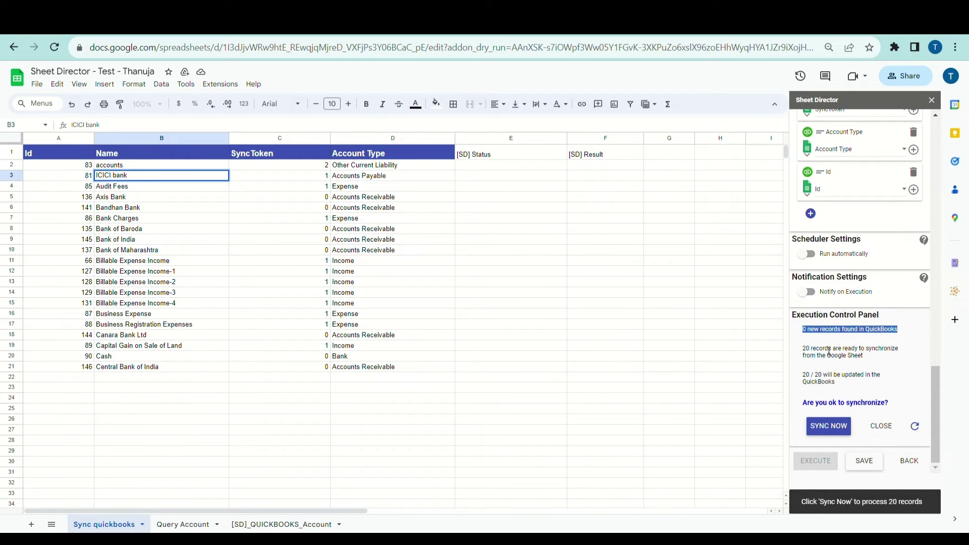
triple_click(825, 353)
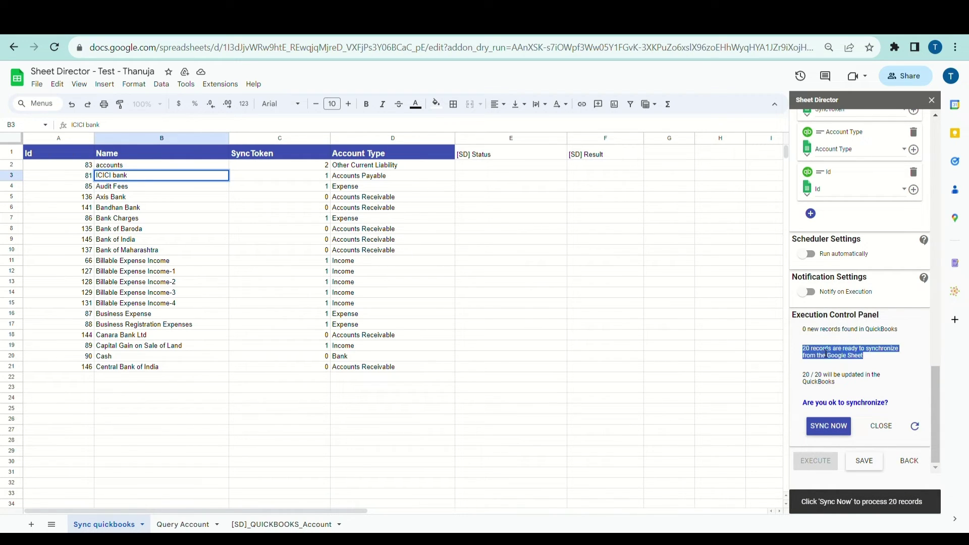
left_click(858, 357)
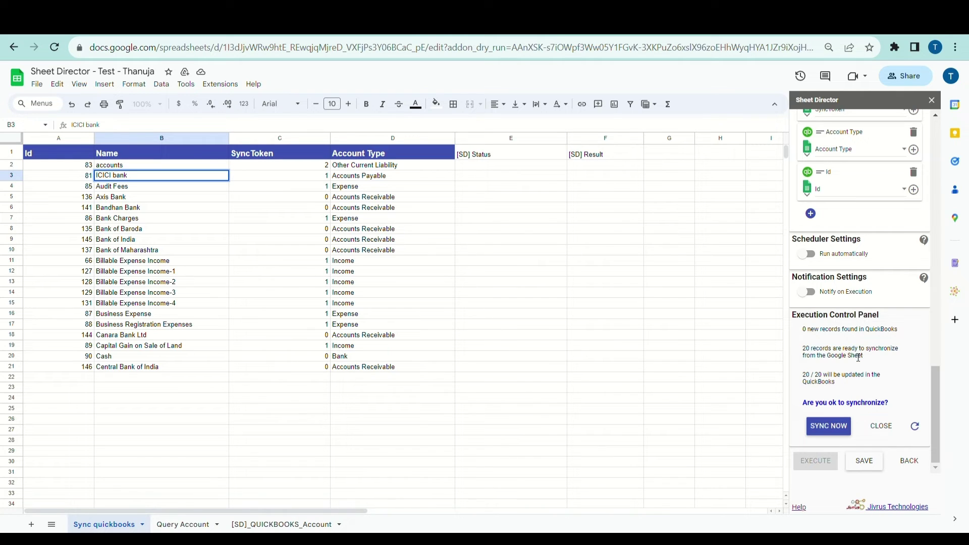
left_click_drag(807, 378, 858, 386)
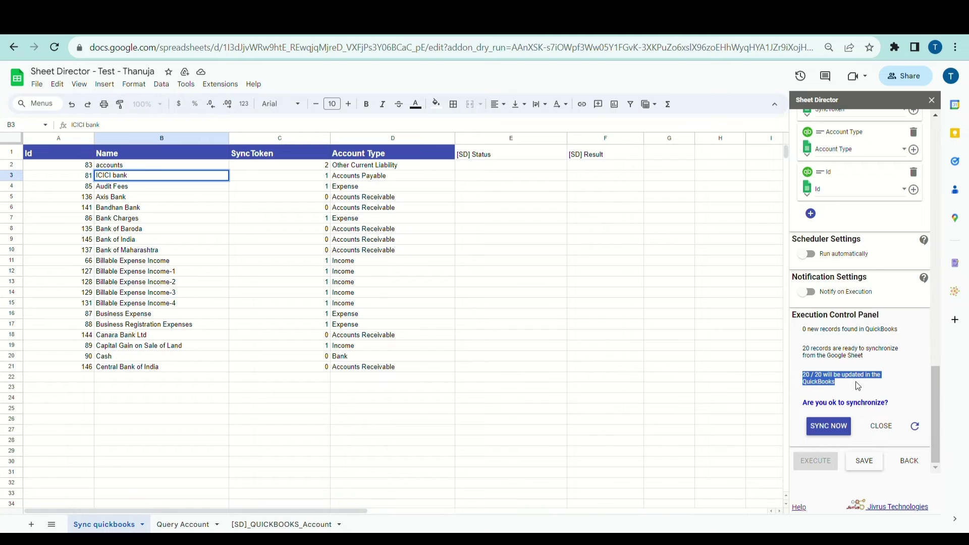
left_click(857, 386)
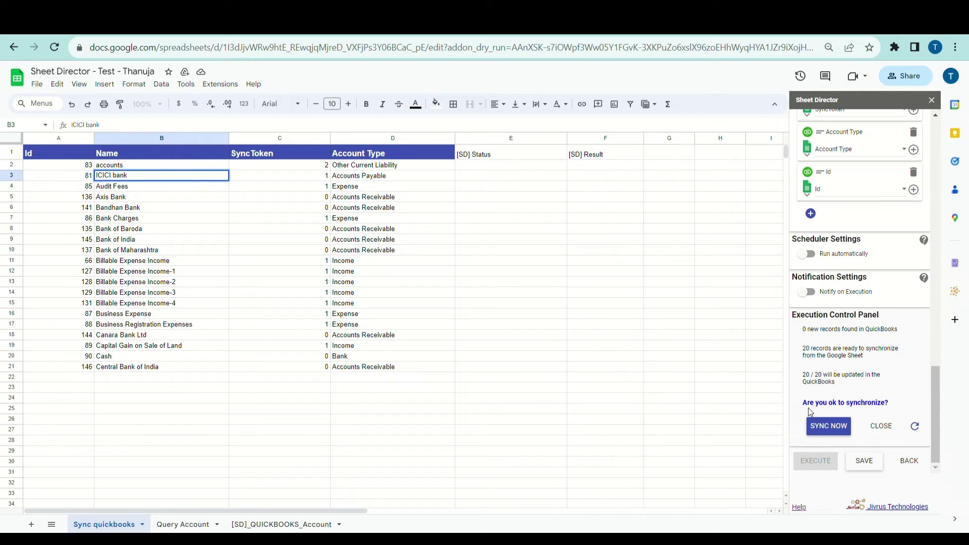
left_click_drag(809, 409, 895, 407)
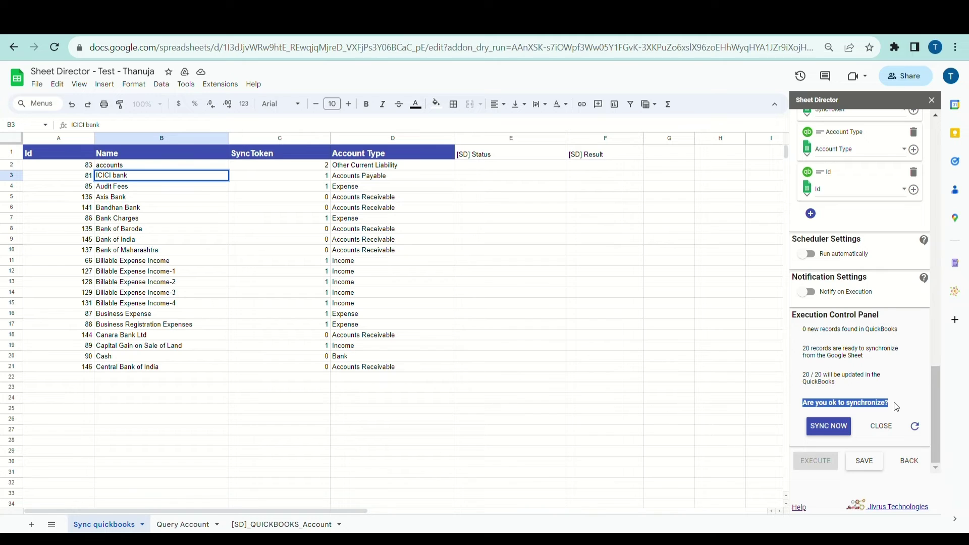
left_click(895, 406)
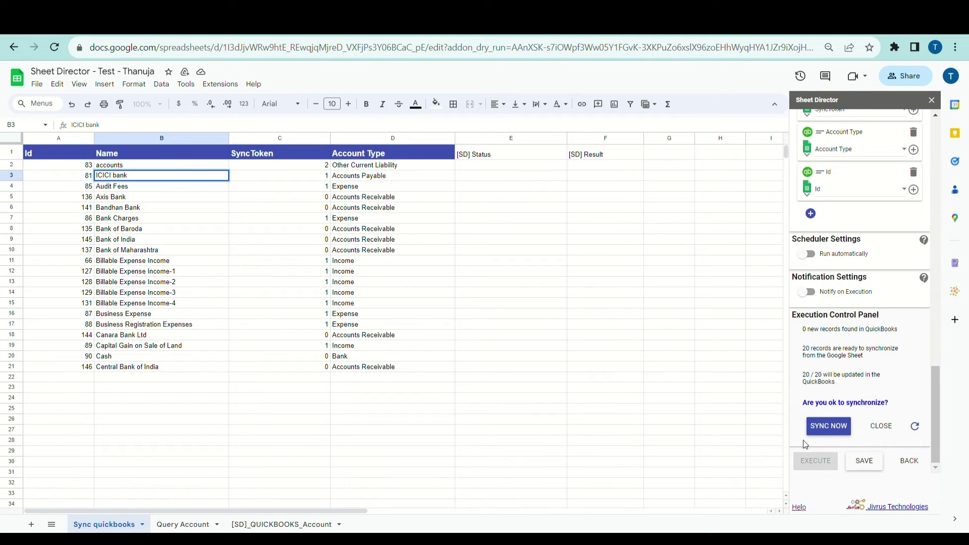
left_click(828, 427)
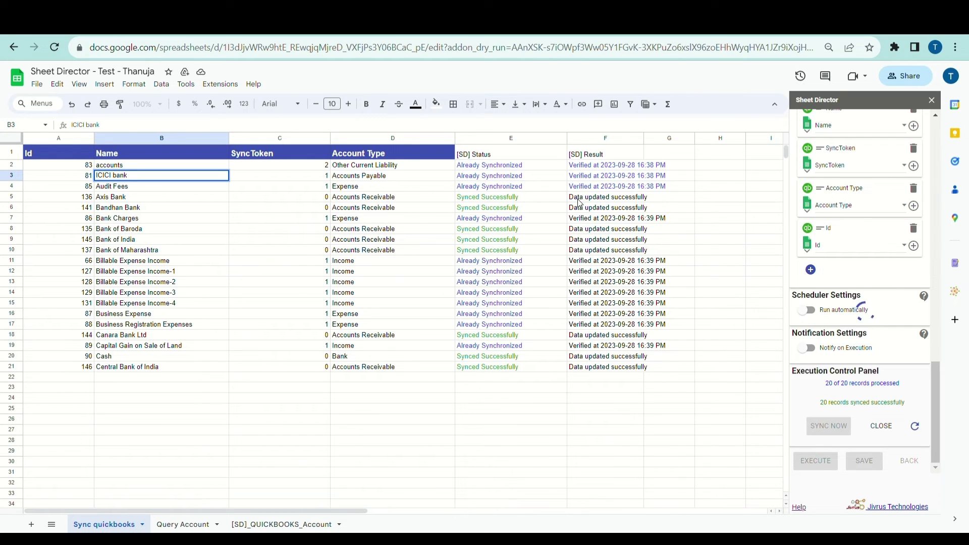
Switch to QuickBooks and look for the ICICI bank account in the Chart of Accounts.
left_click(75, 23)
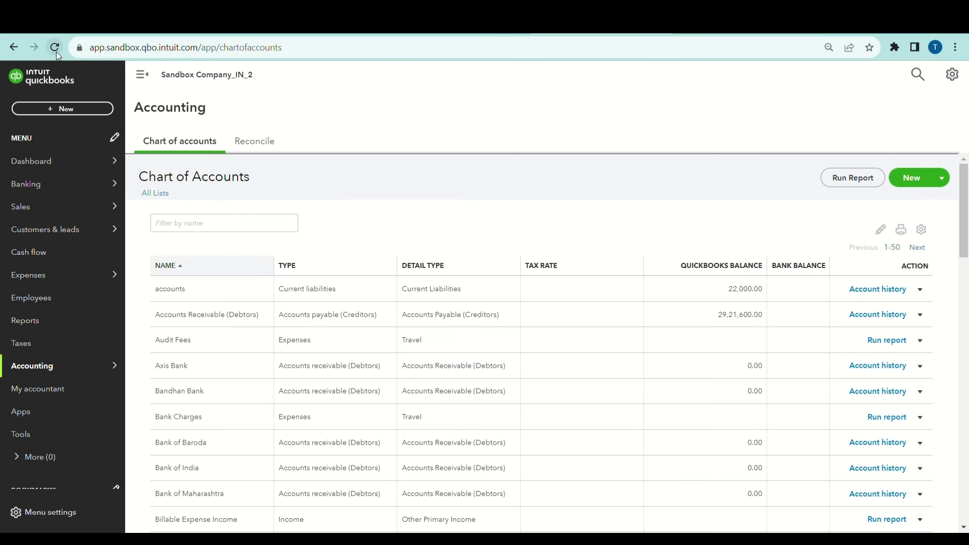
scroll(243, 328, "down", 7)
scroll(245, 333, "down", 12)
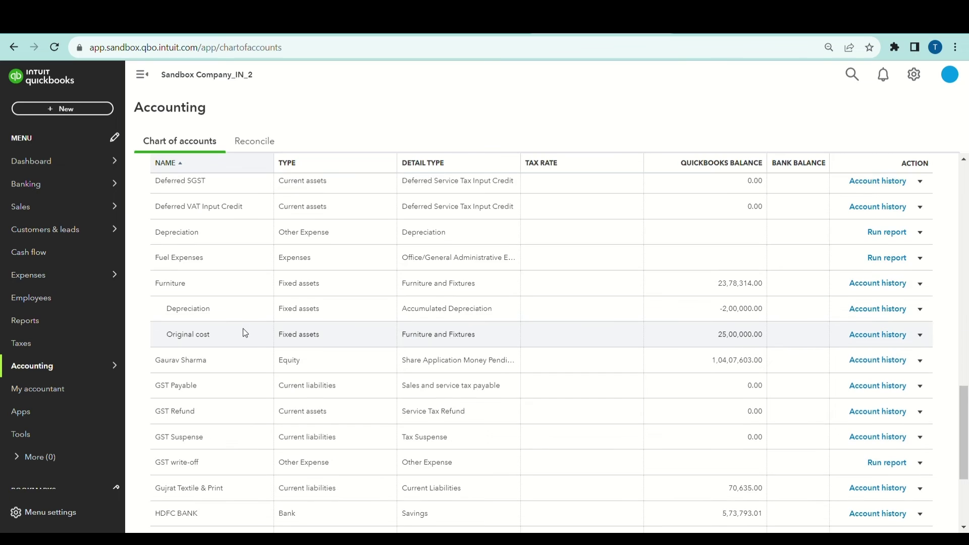
left_click_drag(212, 418, 154, 421)
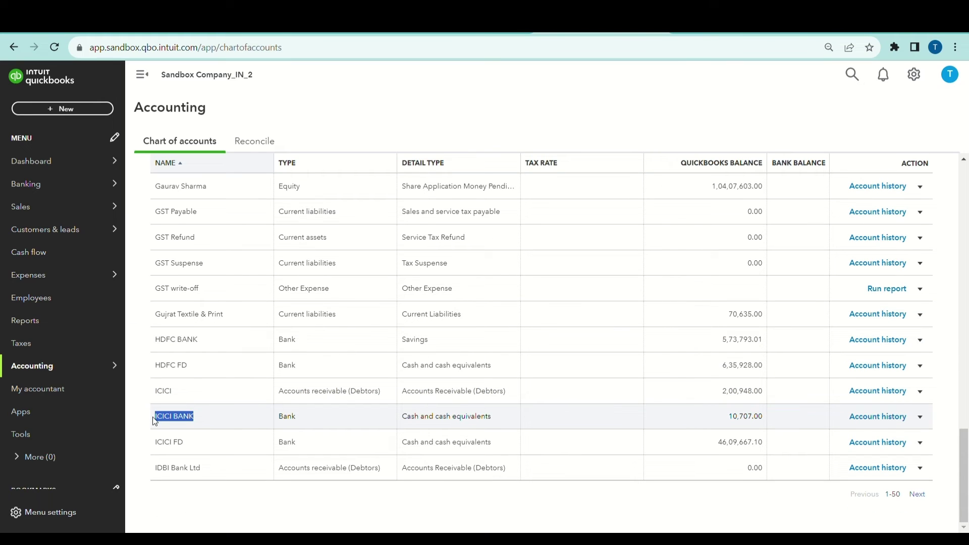
Return to Google Sheets and set conflicts to QuickBooks Wins, keeping the "Sync quickbooks" sheet with start cell A1.
key("ctrl+Tab")
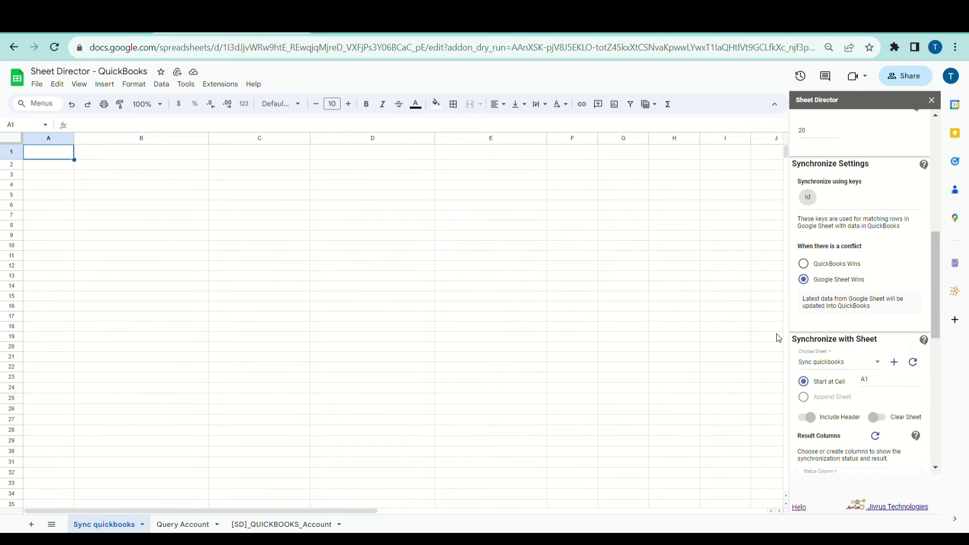
left_click(811, 266)
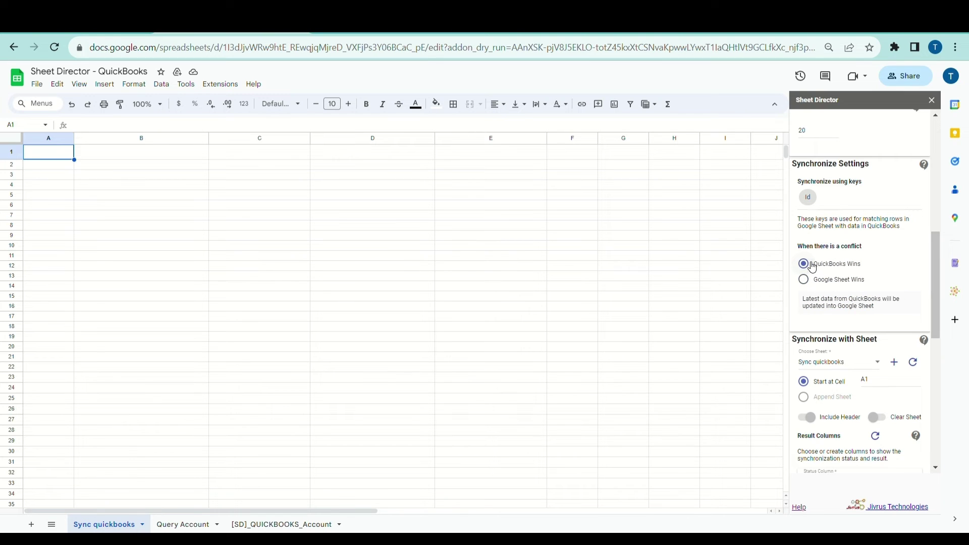
scroll(854, 334, "down", 1)
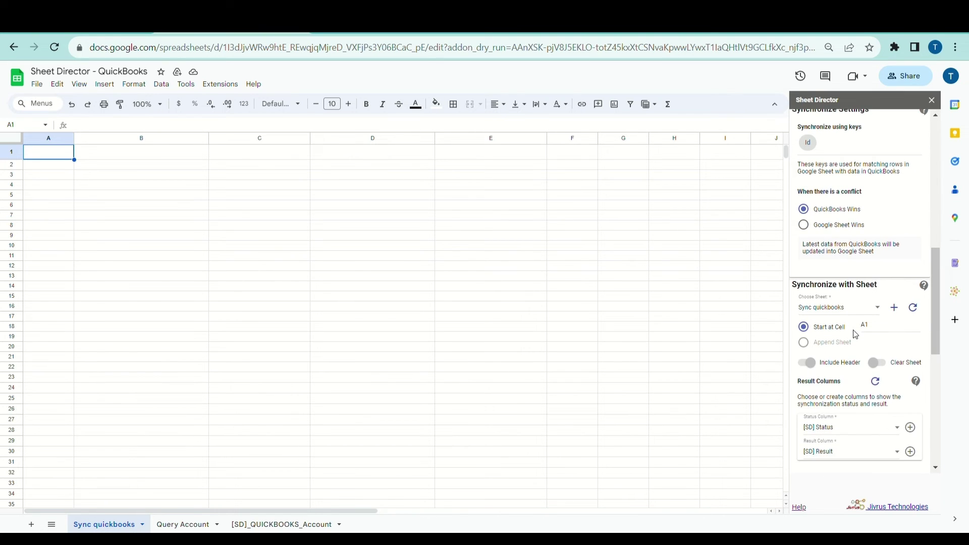
left_click(849, 315)
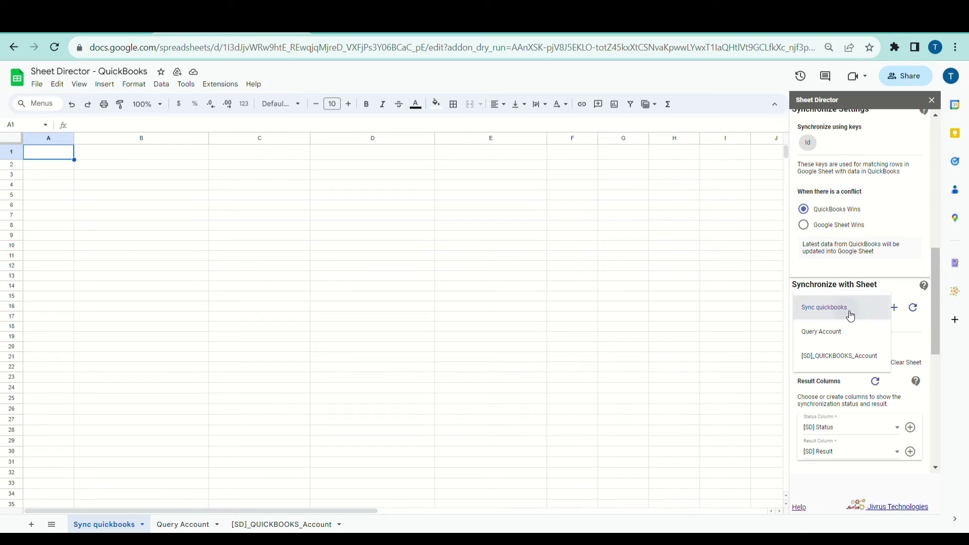
left_click(850, 310)
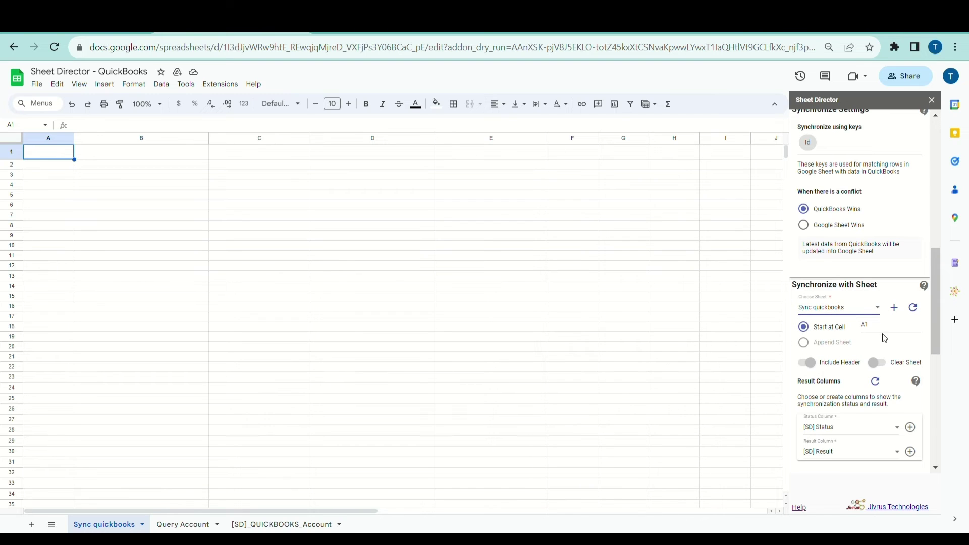
double_click(865, 325)
left_click(876, 333)
scroll(876, 334, "down", 5)
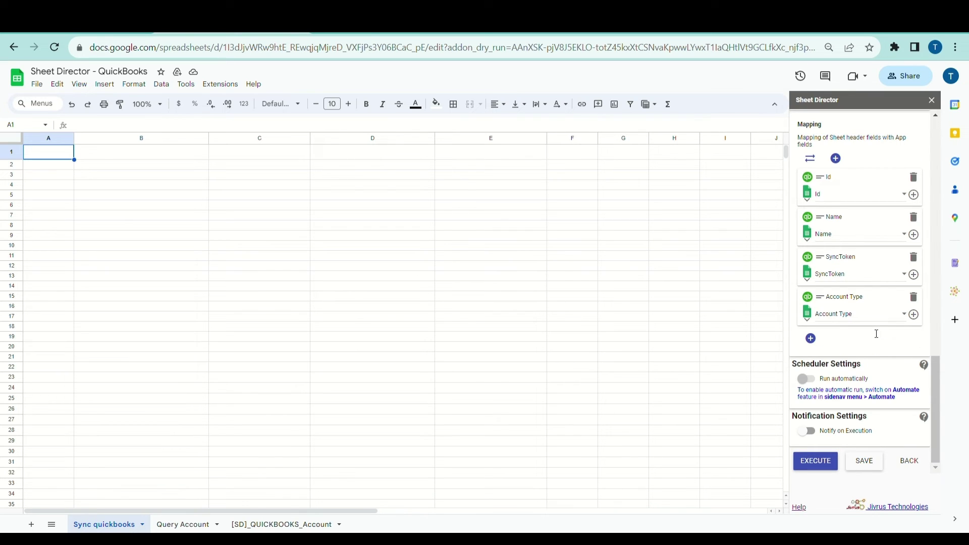
Execute the QuickBooks Wins synchronization and get the QuickBooks account records into the empty "Sync quickbooks" sheet.
left_click(809, 464)
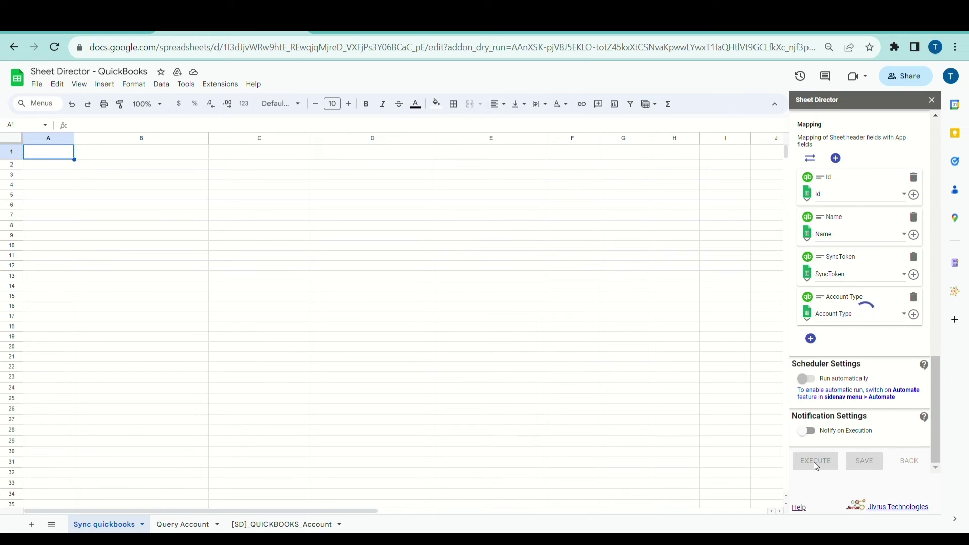
triple_click(833, 354)
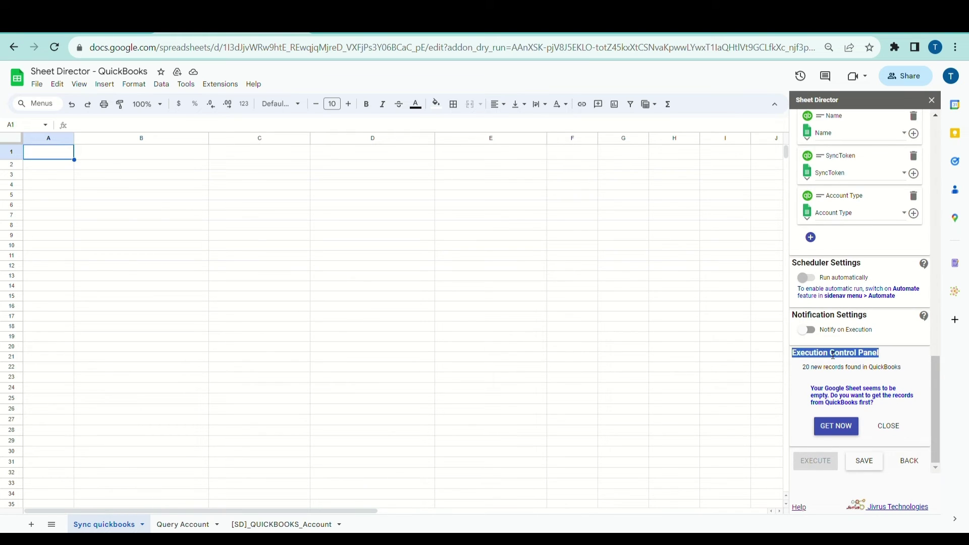
left_click(823, 376)
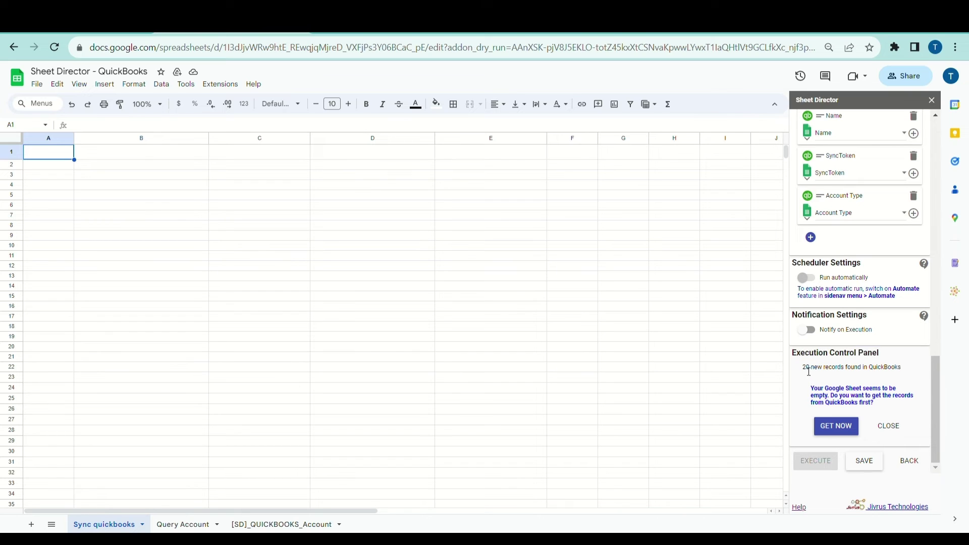
left_click_drag(803, 367, 908, 369)
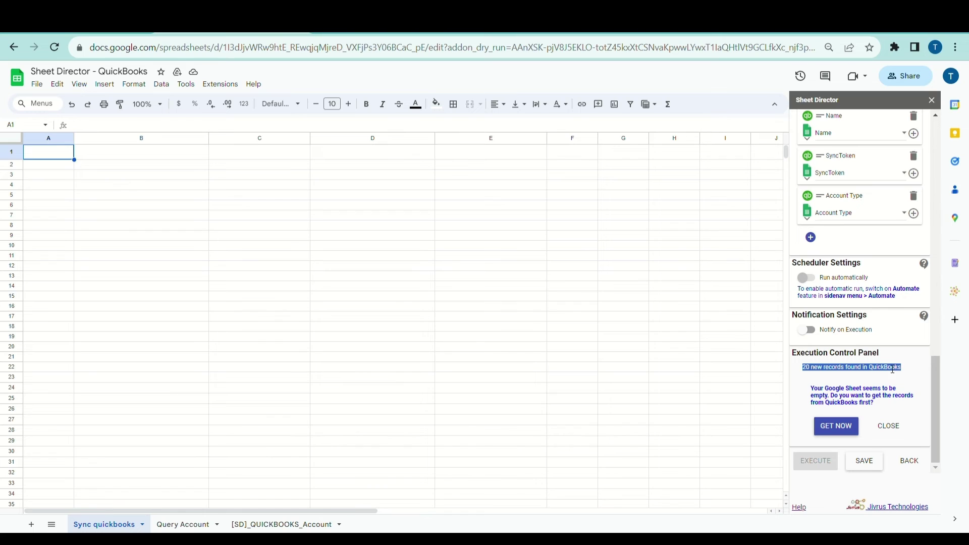
left_click(880, 396)
left_click(848, 426)
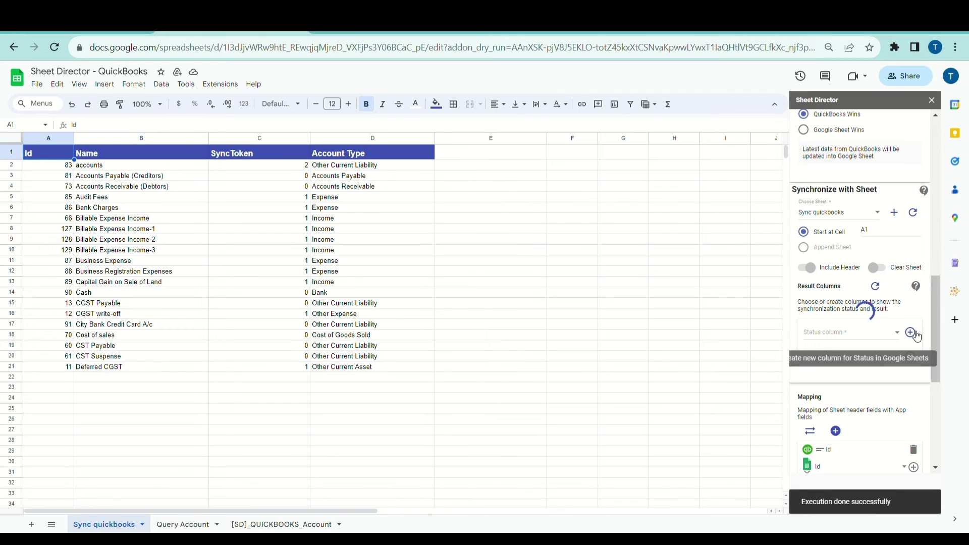
Create the [SD] Status and [SD] Result columns in the sheet for the synchronization results.
left_click(913, 333)
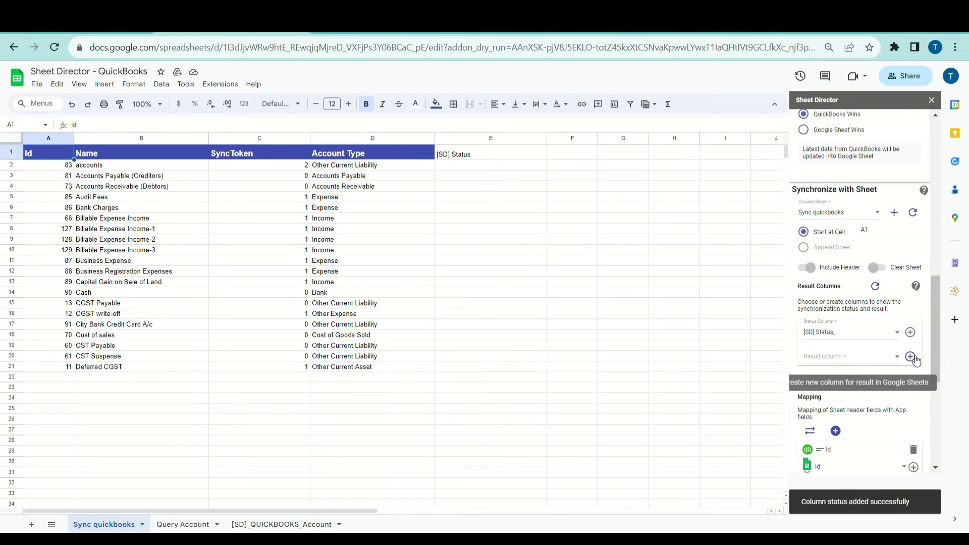
left_click(911, 357)
scroll(914, 360, "down", 5)
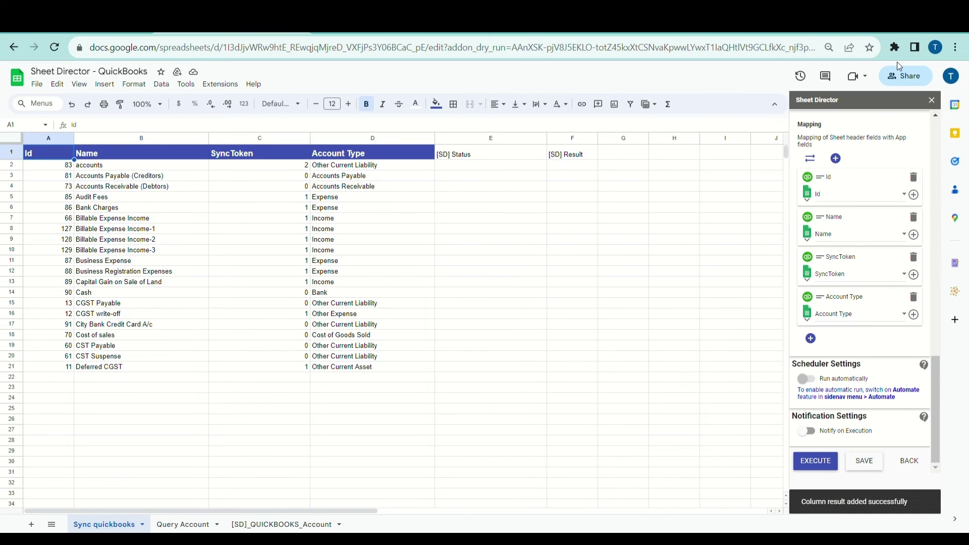
Switch to QuickBooks and create a Bank account named "Deferred CGST" with detail type Cash and cash equivalents.
key("ctrl+Tab")
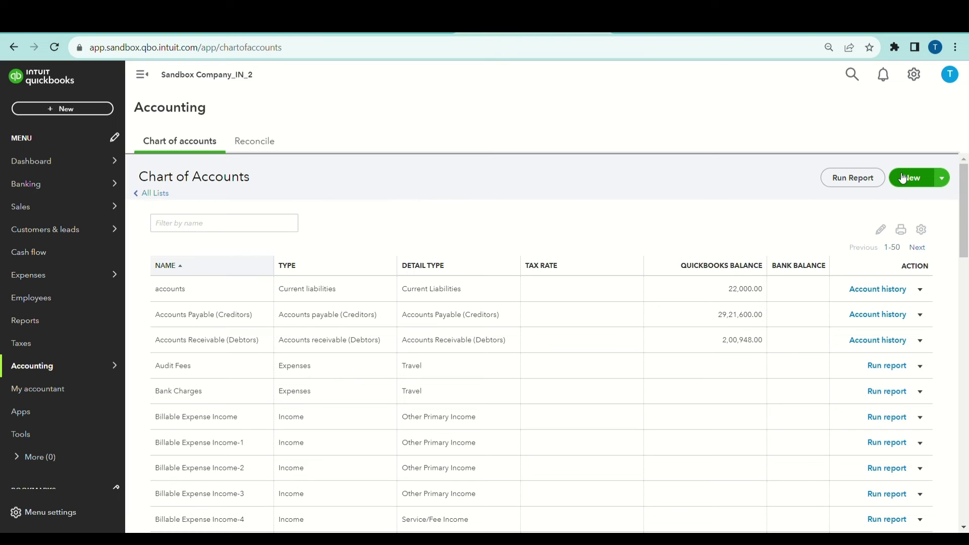
left_click(904, 185)
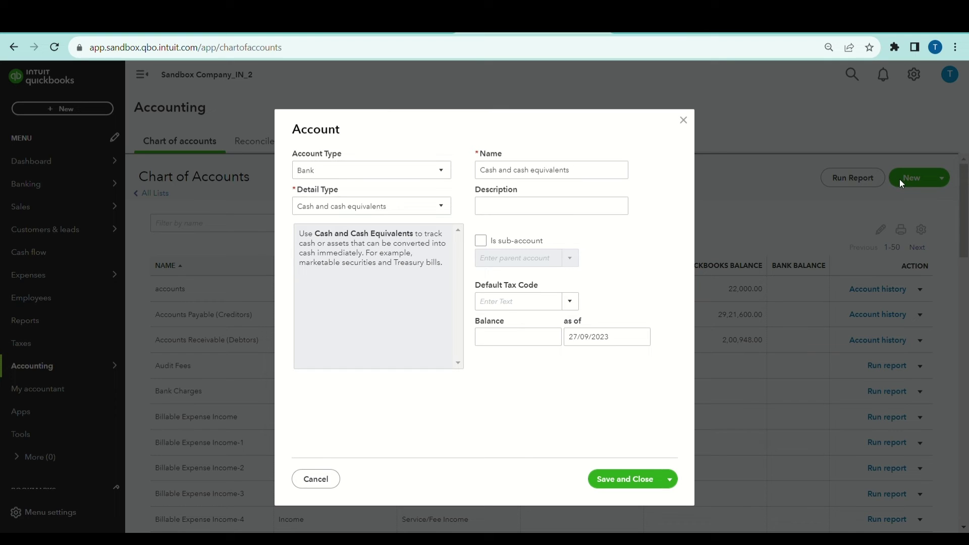
triple_click(510, 177)
type("Deferred CGST")
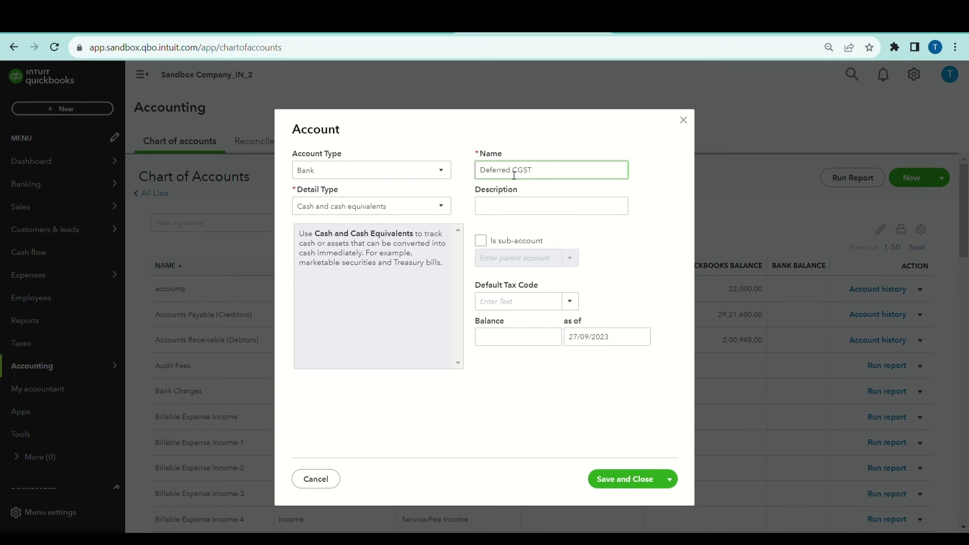
left_click(520, 175)
key("BackSpace")
type("c")
key("BackSpace")
key("ctrl+a")
type("Deferred CGST")
left_click(617, 482)
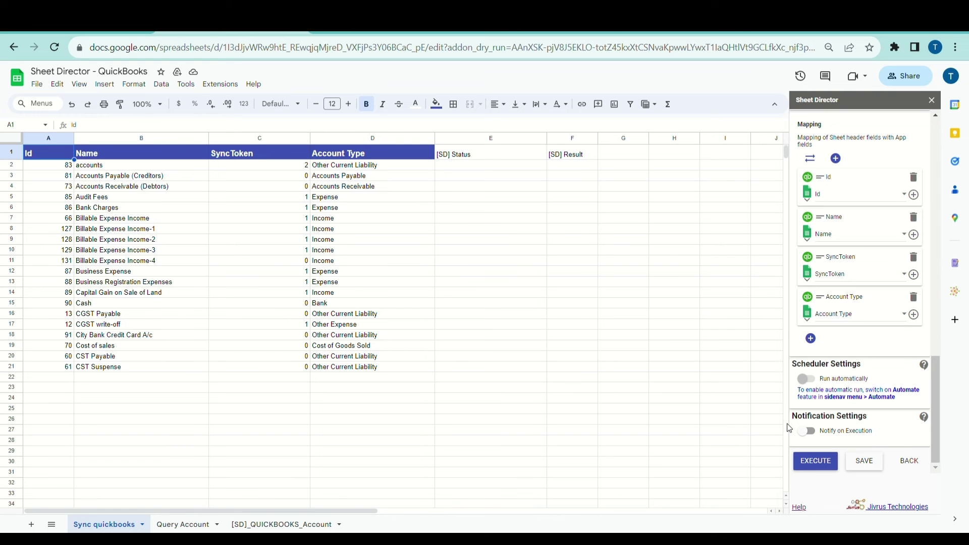
In Google Sheets, execute the QuickBooks Wins synchronization again and review the record summary in the Execution Control Panel.
left_click(813, 464)
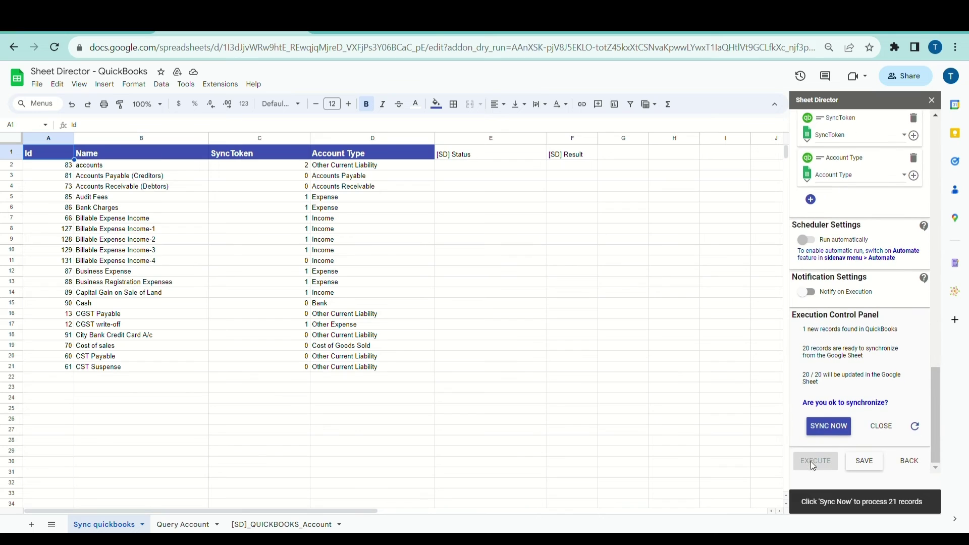
triple_click(841, 333)
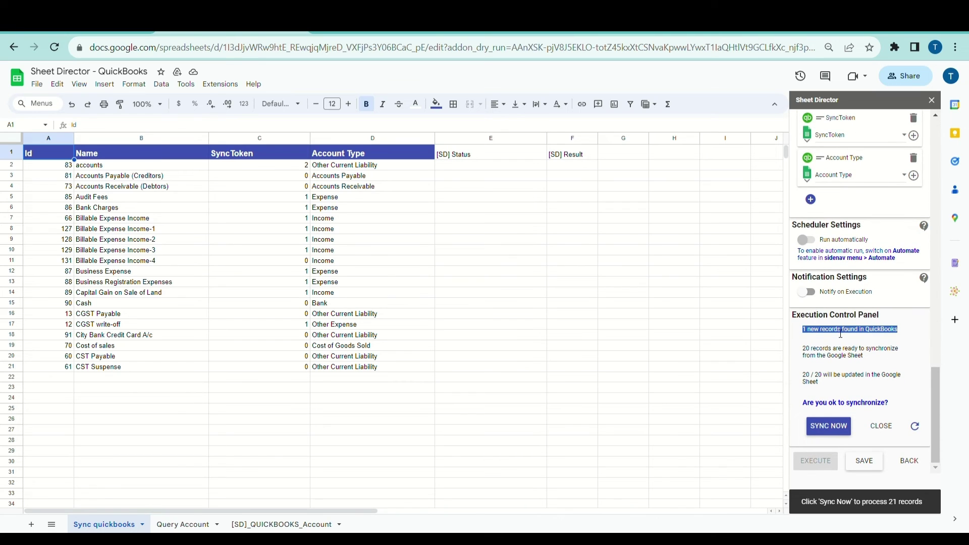
triple_click(837, 355)
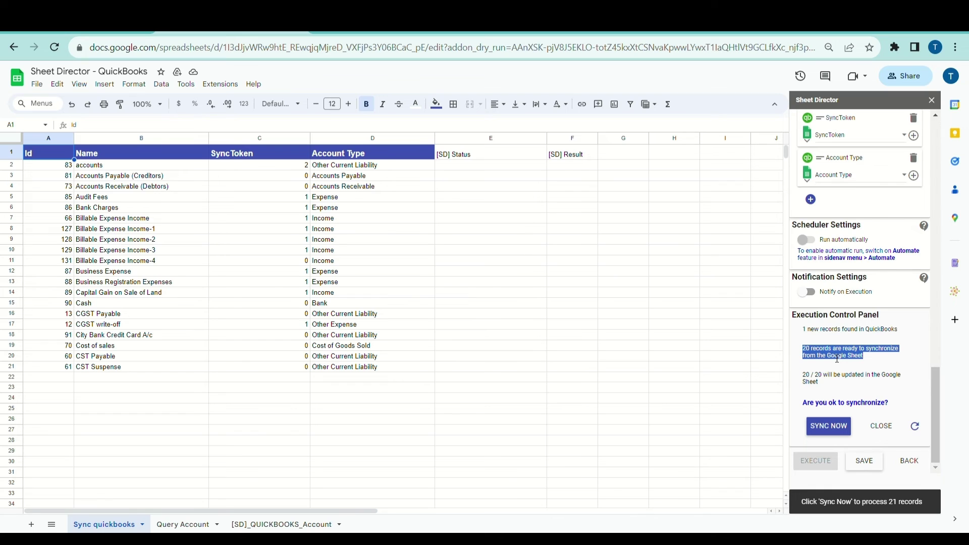
left_click(837, 359)
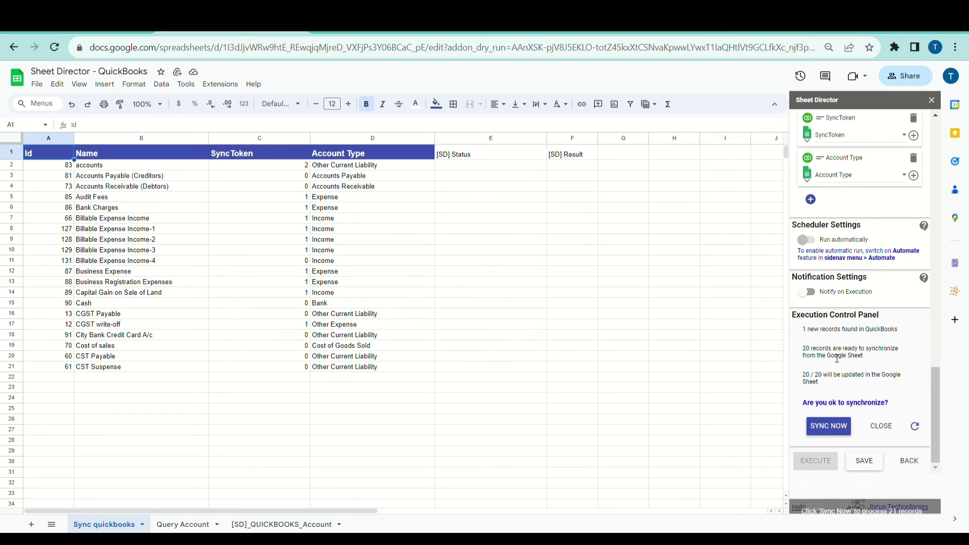
triple_click(820, 382)
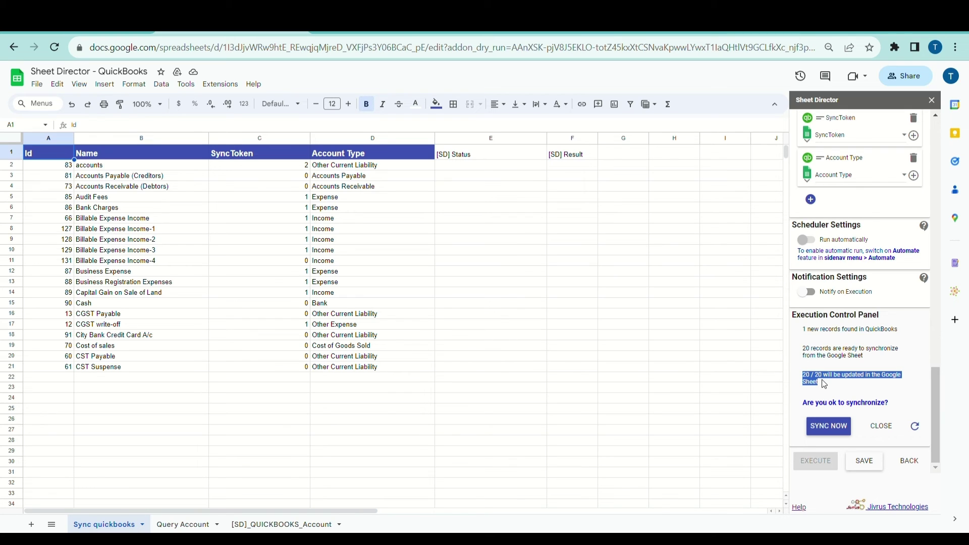
left_click(824, 385)
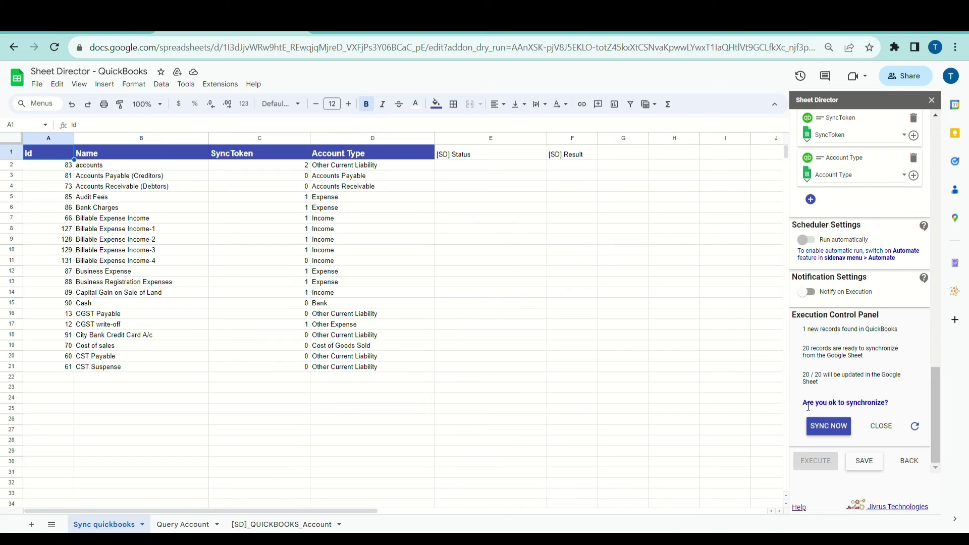
left_click_drag(808, 407, 880, 407)
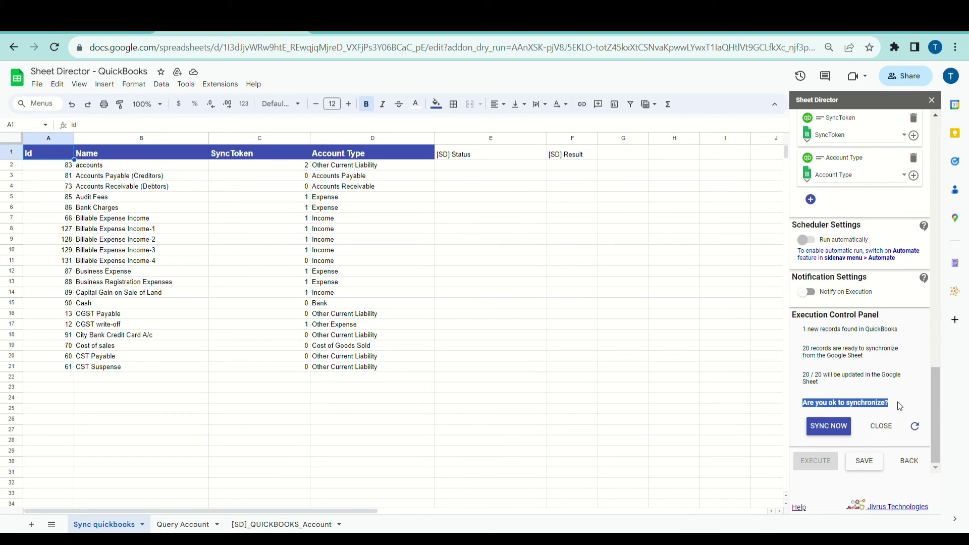
left_click(884, 406)
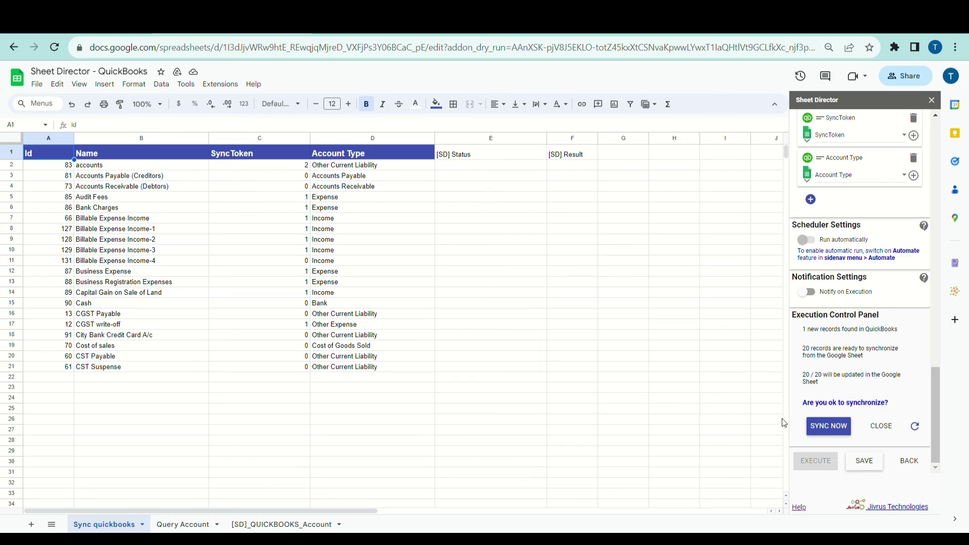
Sync the reviewed records and inspect the Deferred CGST record in row 22 of the sheet.
left_click(818, 429)
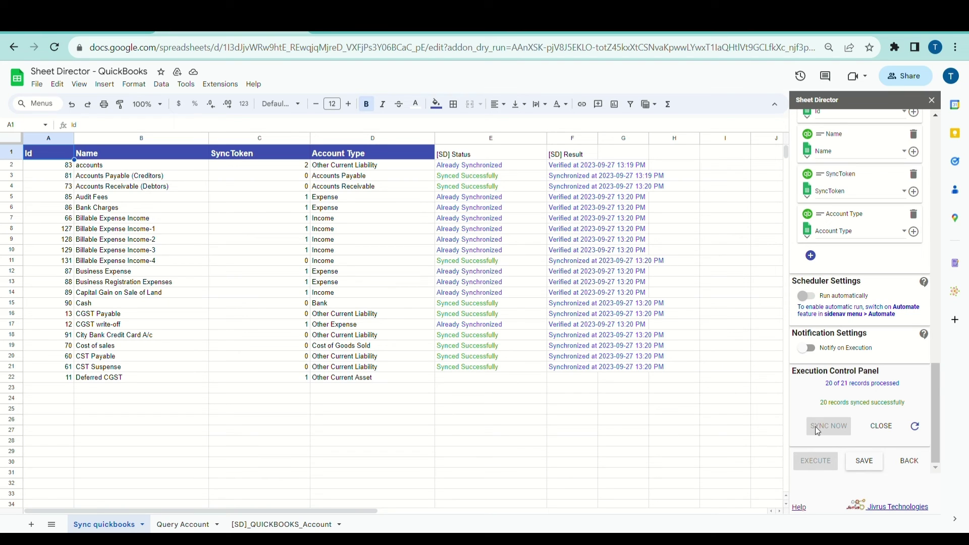
left_click(168, 380)
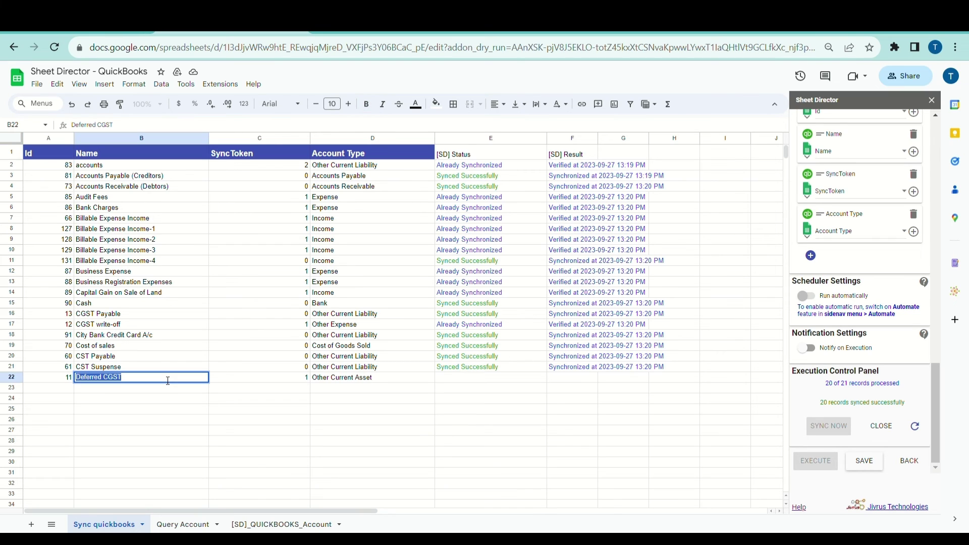
left_click(58, 382)
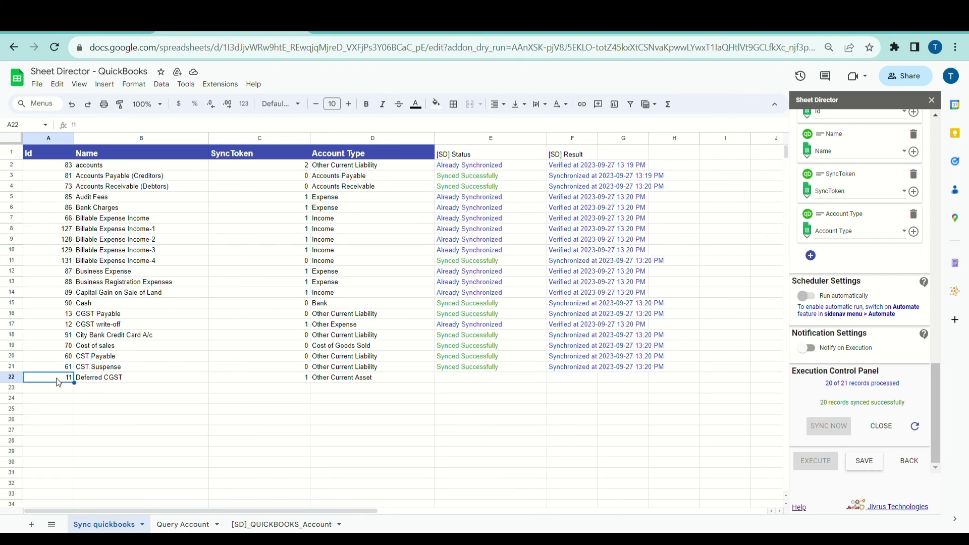
left_click(22, 380)
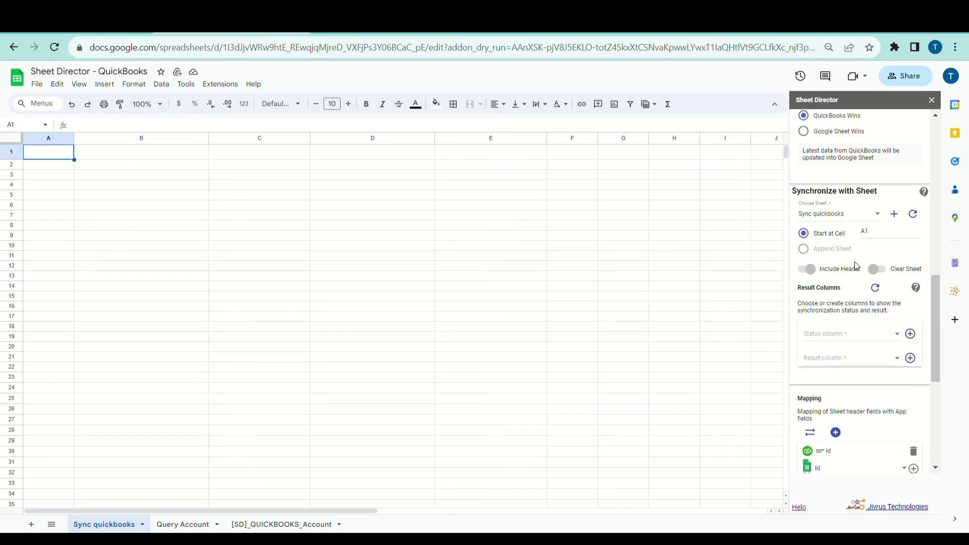
Change the synchronization's start cell in the "Sync quickbooks" sheet to c5.
double_click(881, 236)
key("BackSpace")
scroll(831, 344, "down", 2)
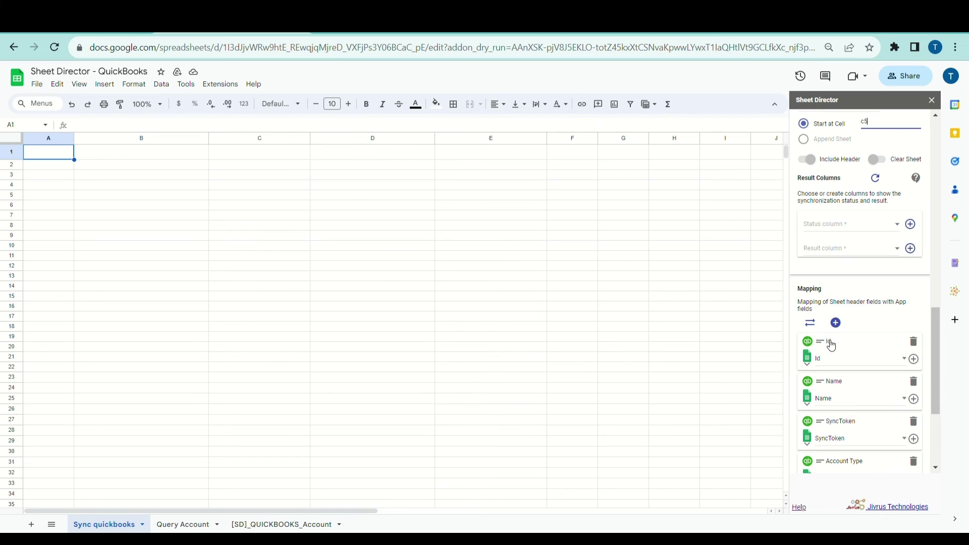
scroll(832, 344, "down", 3)
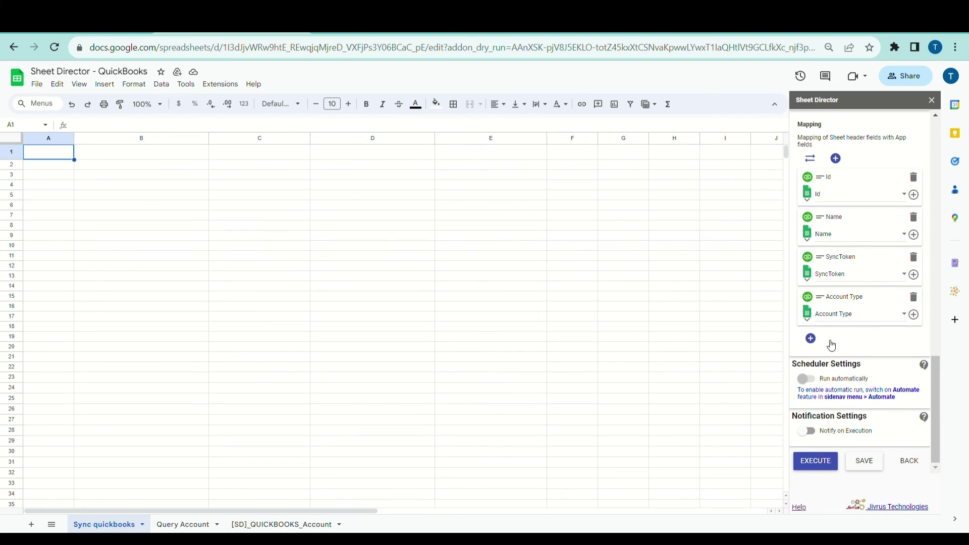
Execute the synchronization and get the QuickBooks account records into the sheet starting at cell C5.
left_click(820, 464)
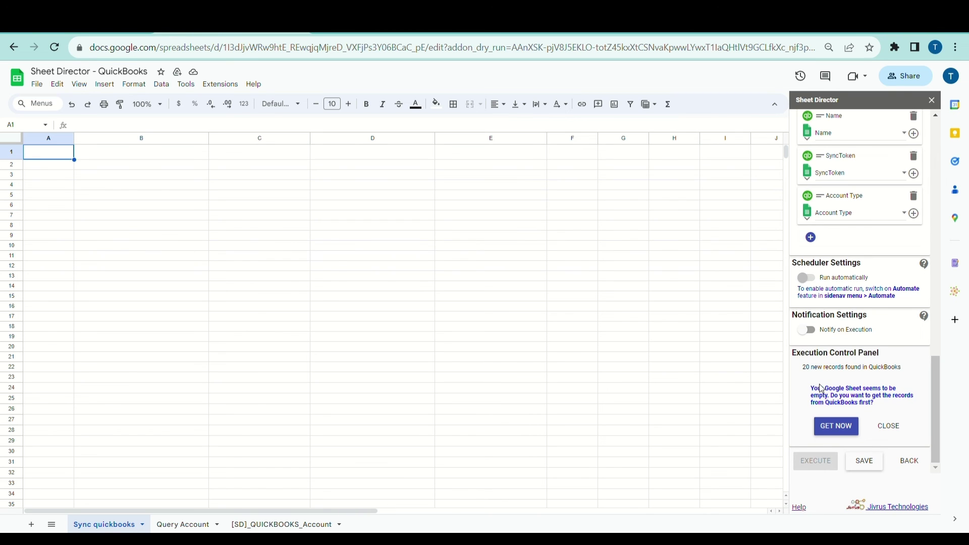
triple_click(824, 370)
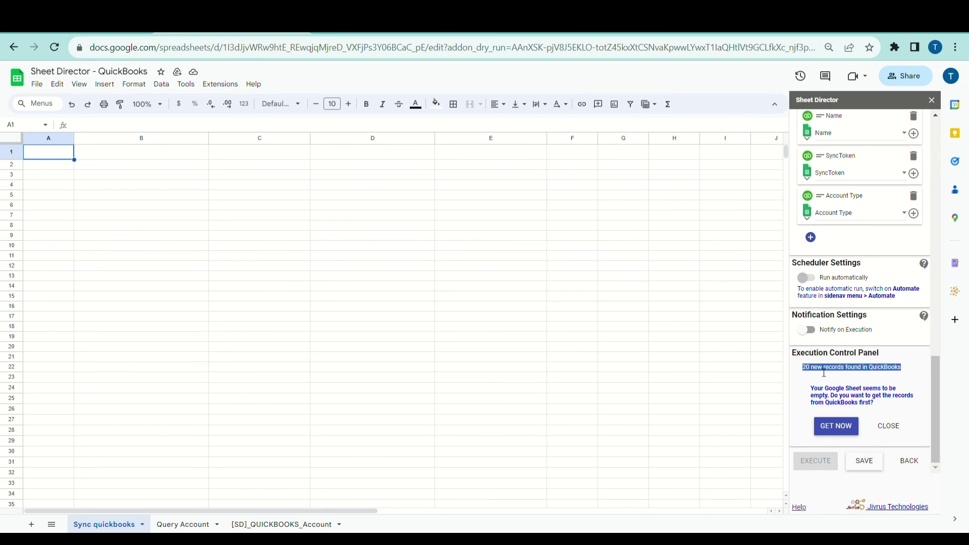
left_click(823, 376)
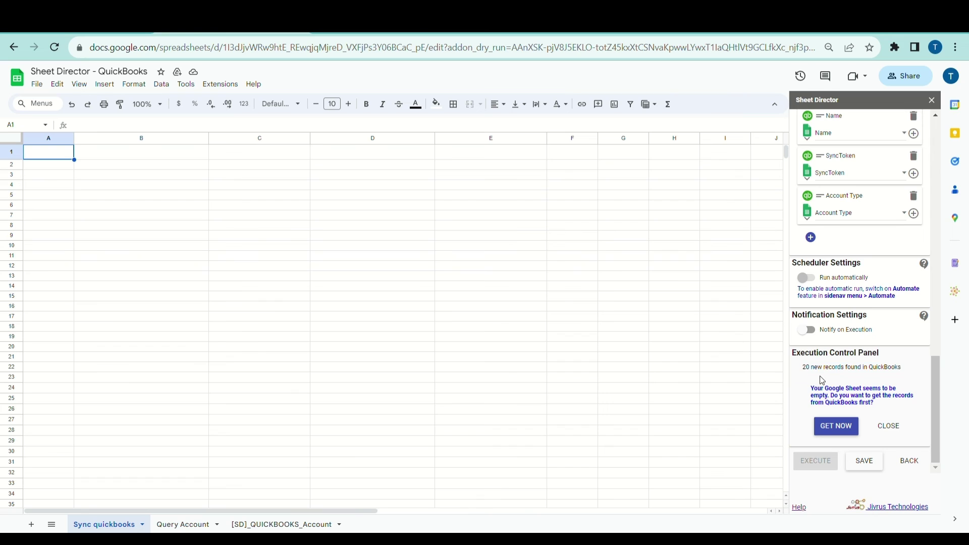
left_click(832, 426)
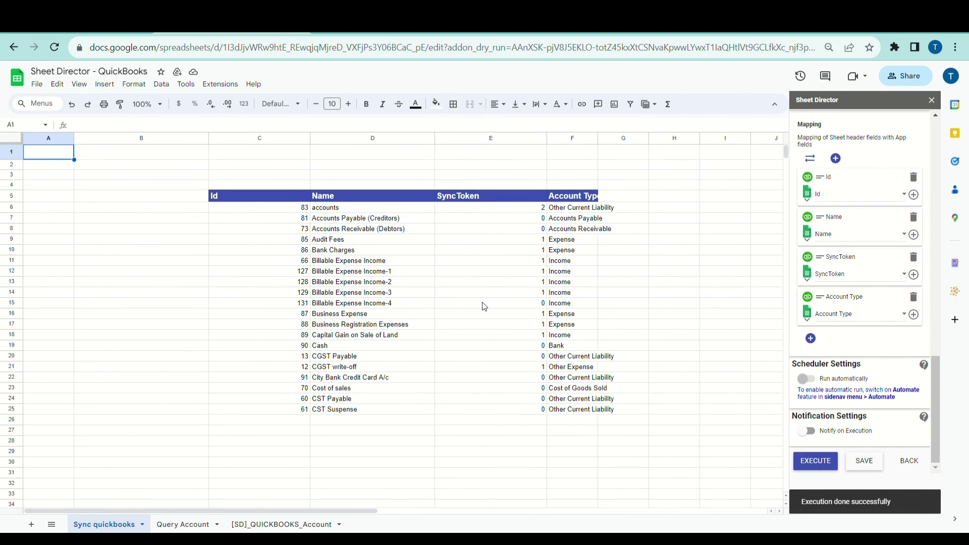
Create the [SD] Status and [SD] Result columns next to the records and widen the Account Type column.
scroll(876, 322, "up", 5)
scroll(876, 322, "up", 1)
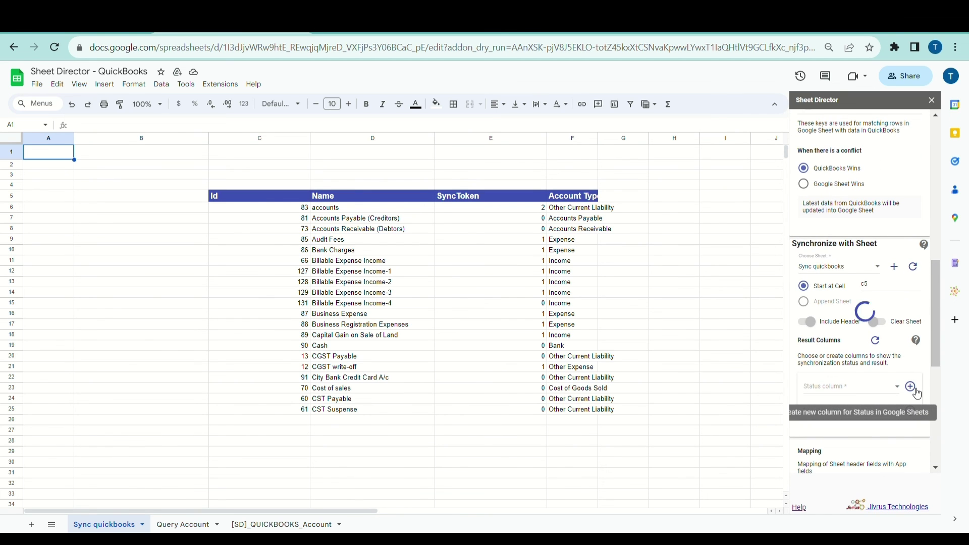
left_click(915, 392)
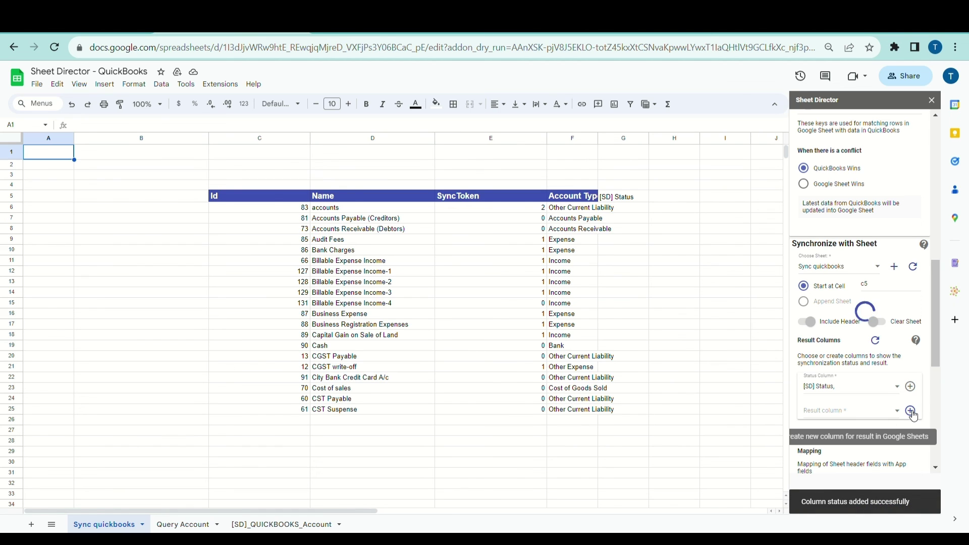
left_click(911, 411)
scroll(910, 412, "down", 3)
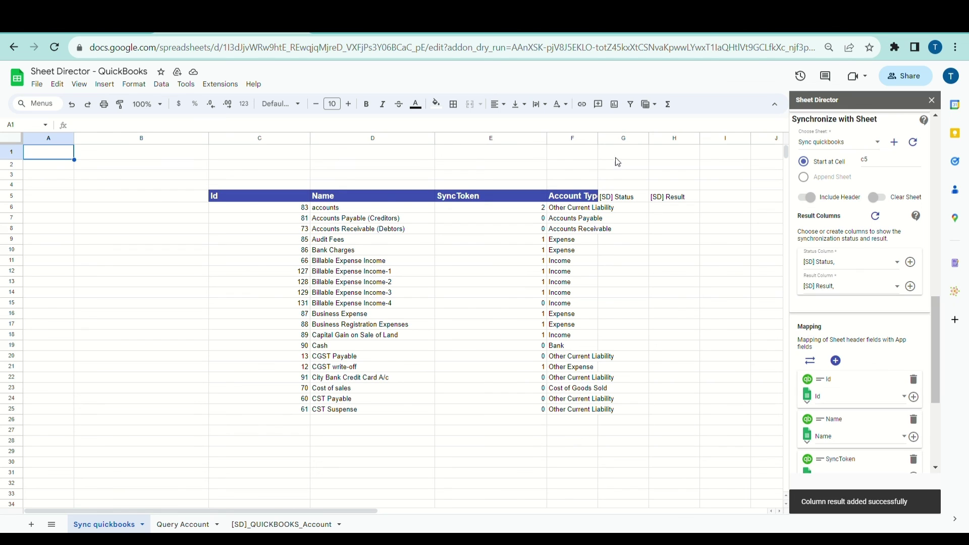
left_click_drag(598, 139, 624, 140)
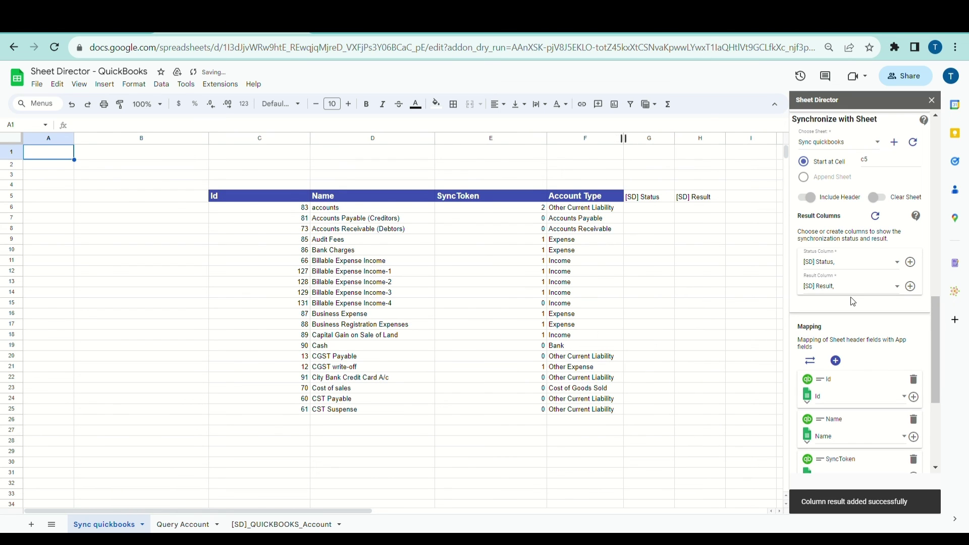
Execute the synchronization for the table starting at C5, review its summary and sync the records.
scroll(856, 302, "down", 4)
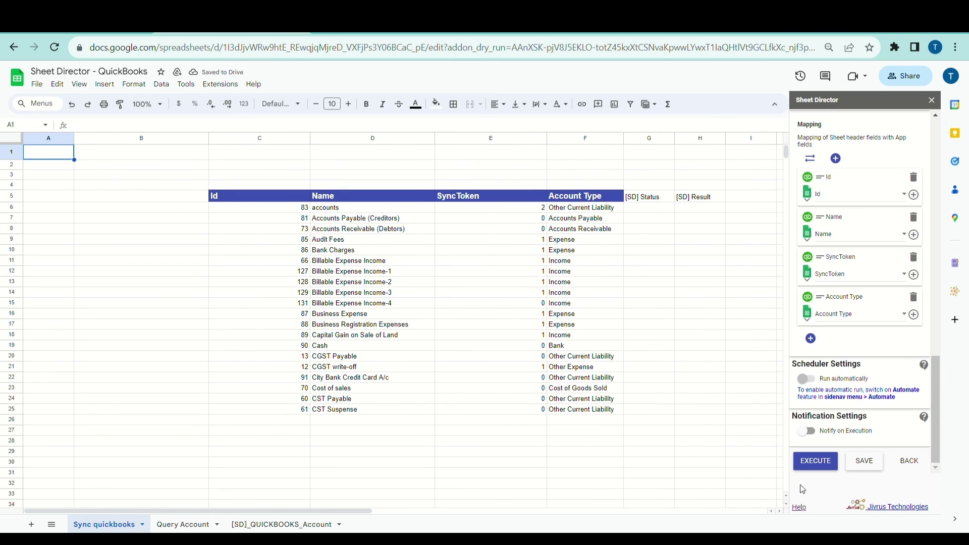
left_click(821, 461)
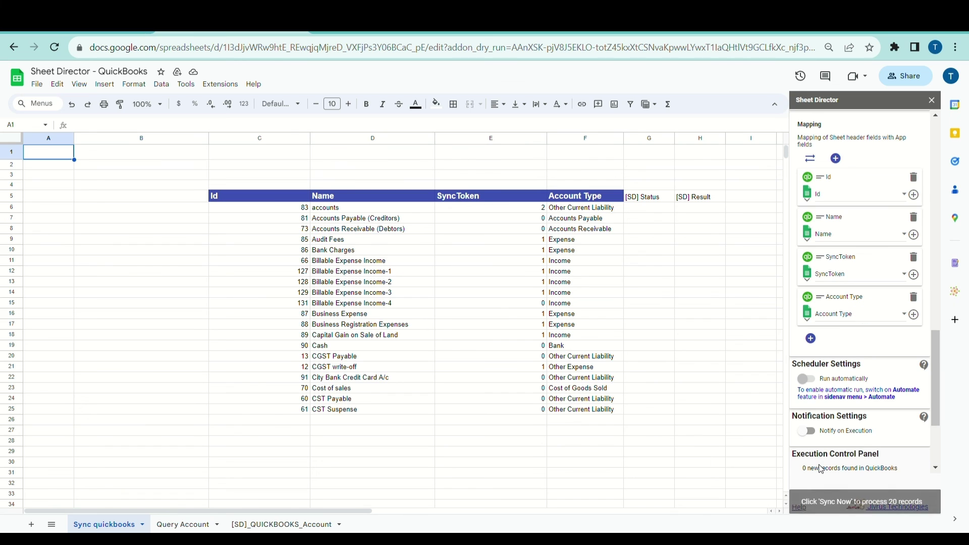
scroll(824, 470, "down", 3)
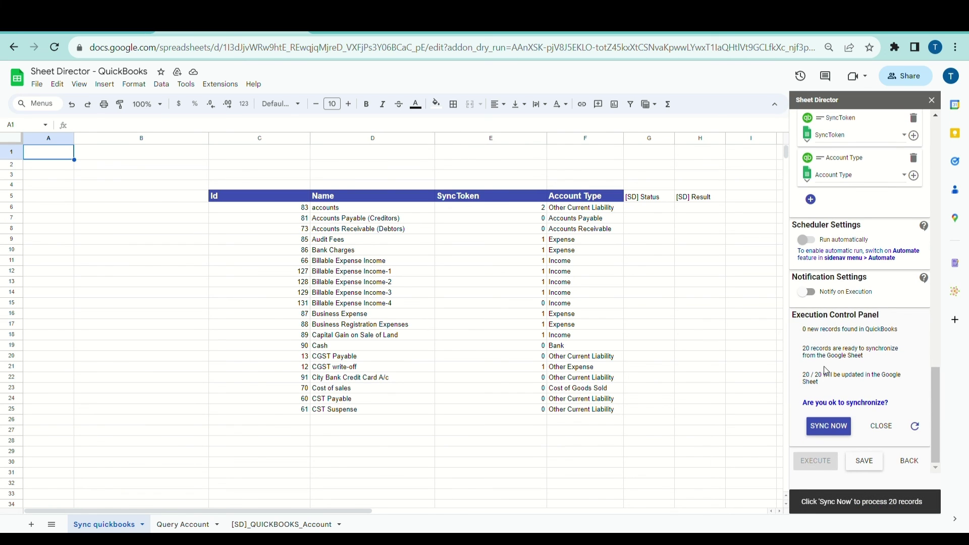
triple_click(830, 404)
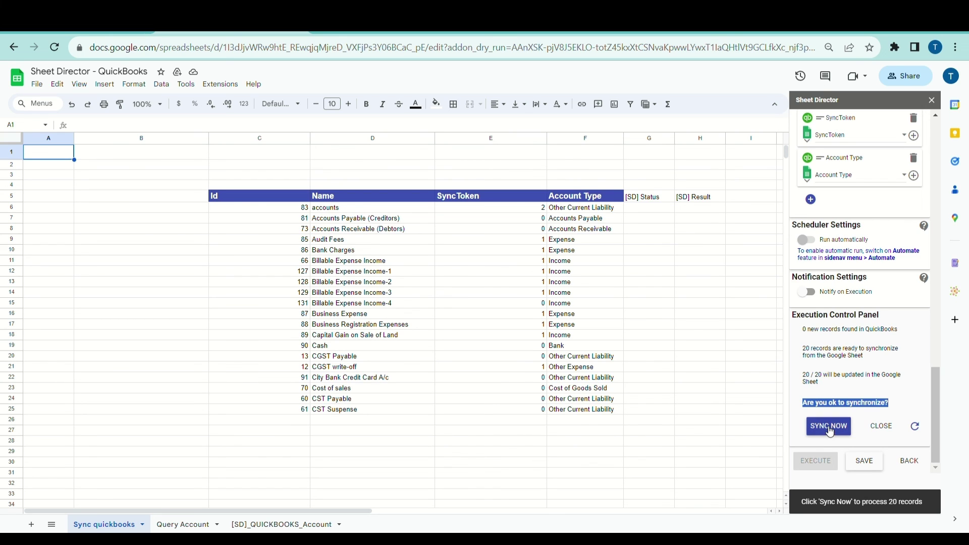
left_click(829, 429)
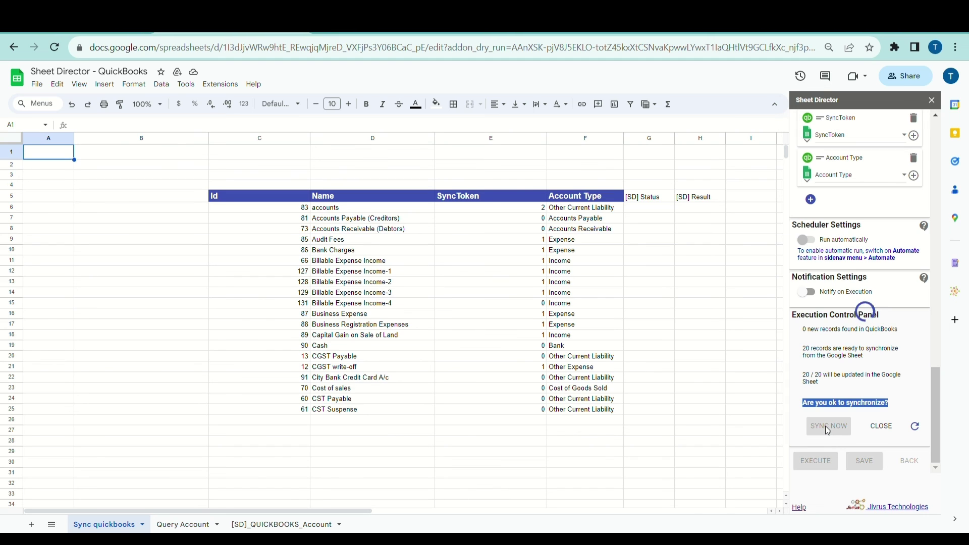
left_click(836, 411)
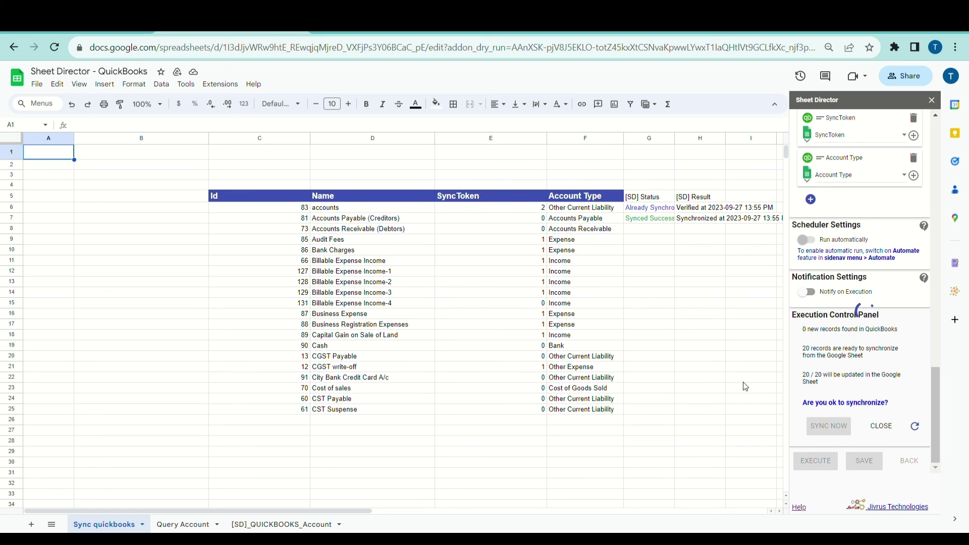
scroll(746, 387, "right", 1)
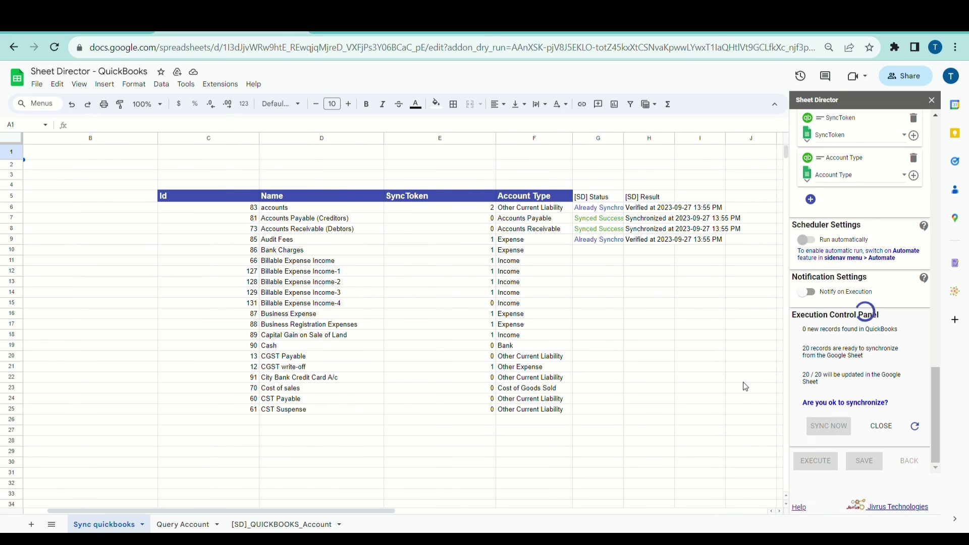